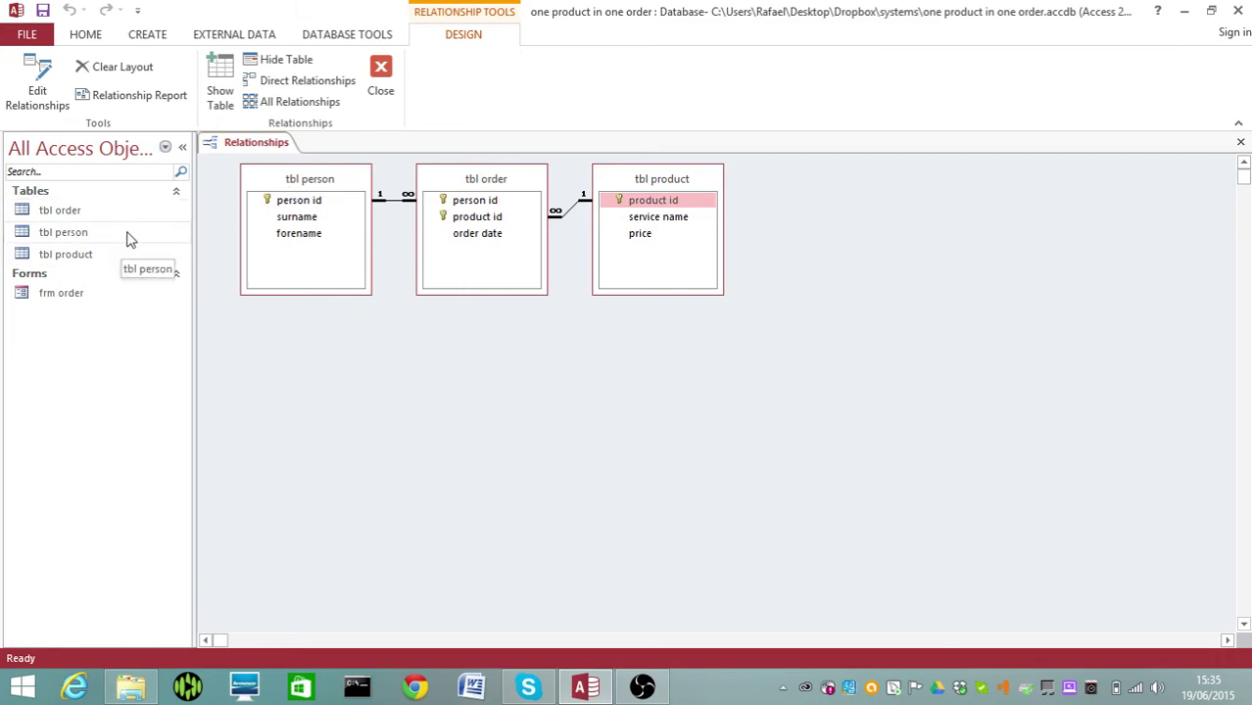
Step: Add a "picture" field with the OLE Object data type to the tbl person table, then save and close its design
right_click(128, 235)
left_click(180, 268)
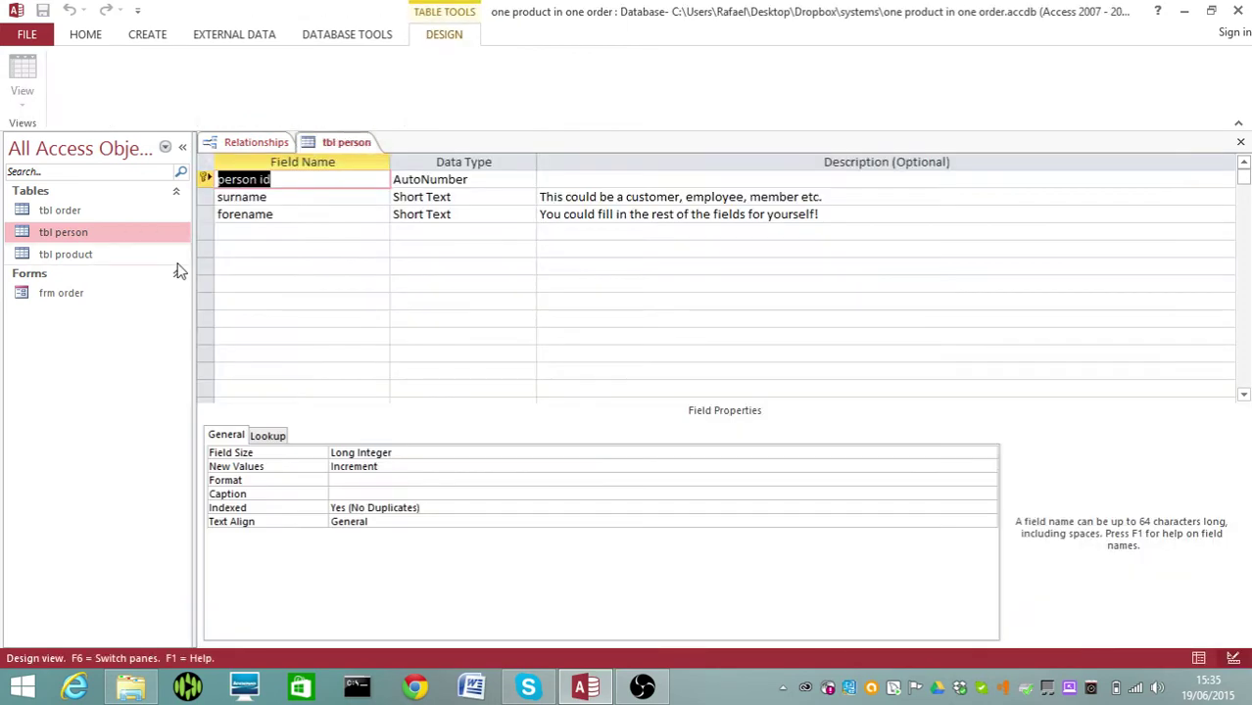
left_click(270, 230)
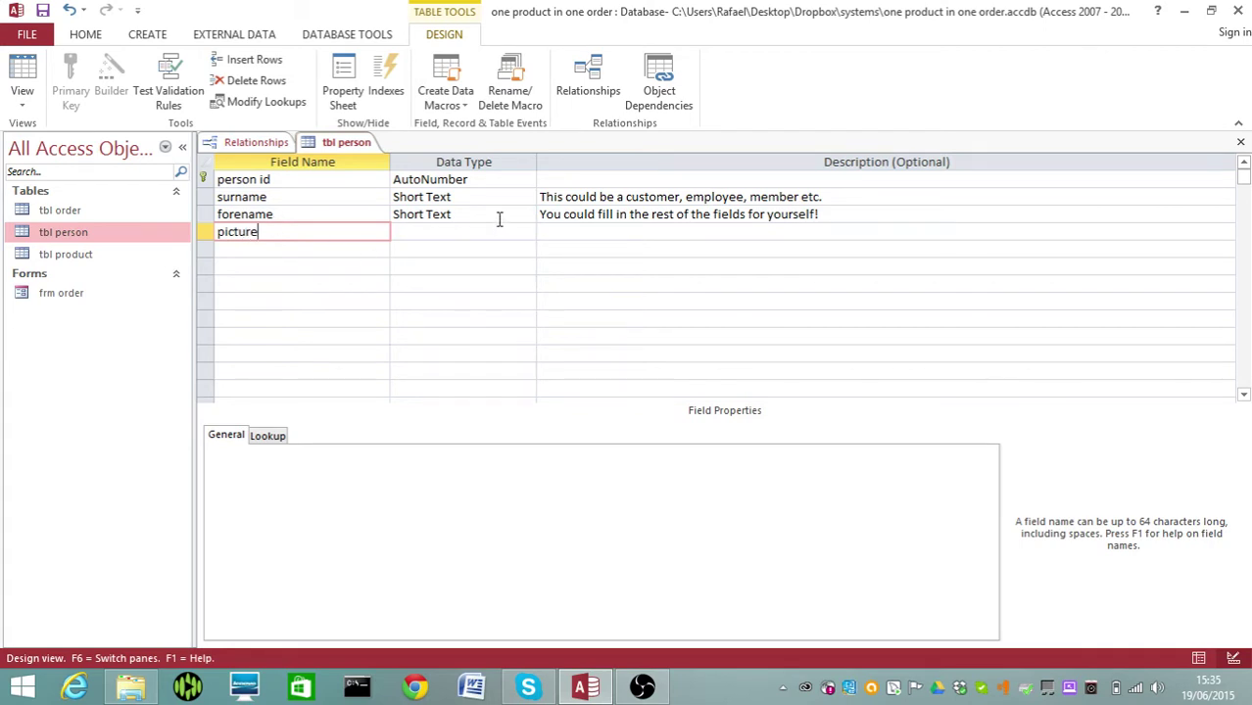
type("picture")
left_click(457, 232)
left_click(528, 232)
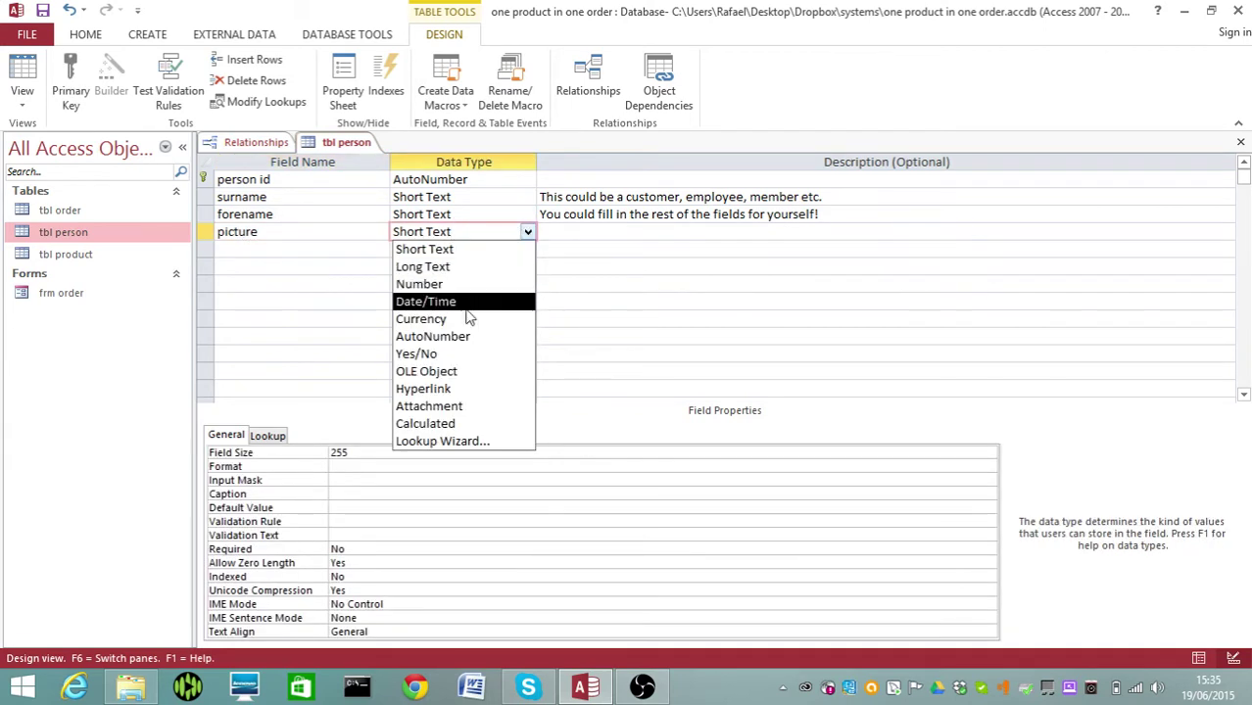
left_click(453, 371)
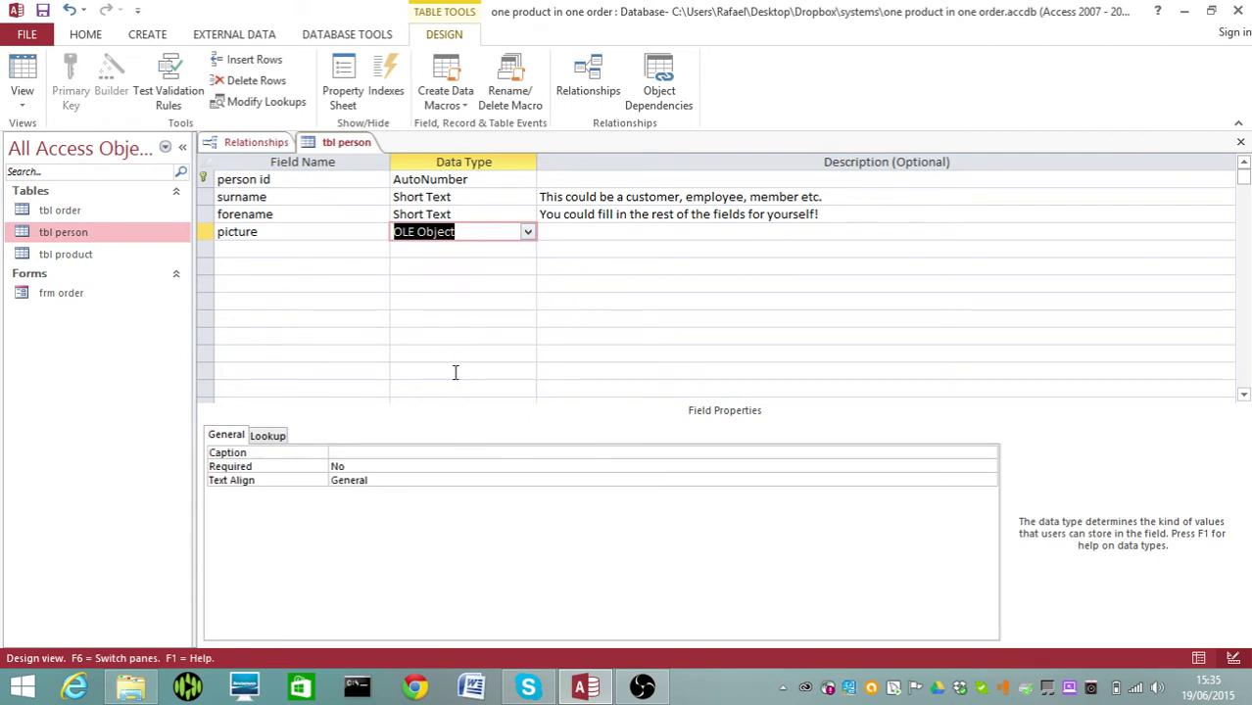
left_click(1241, 142)
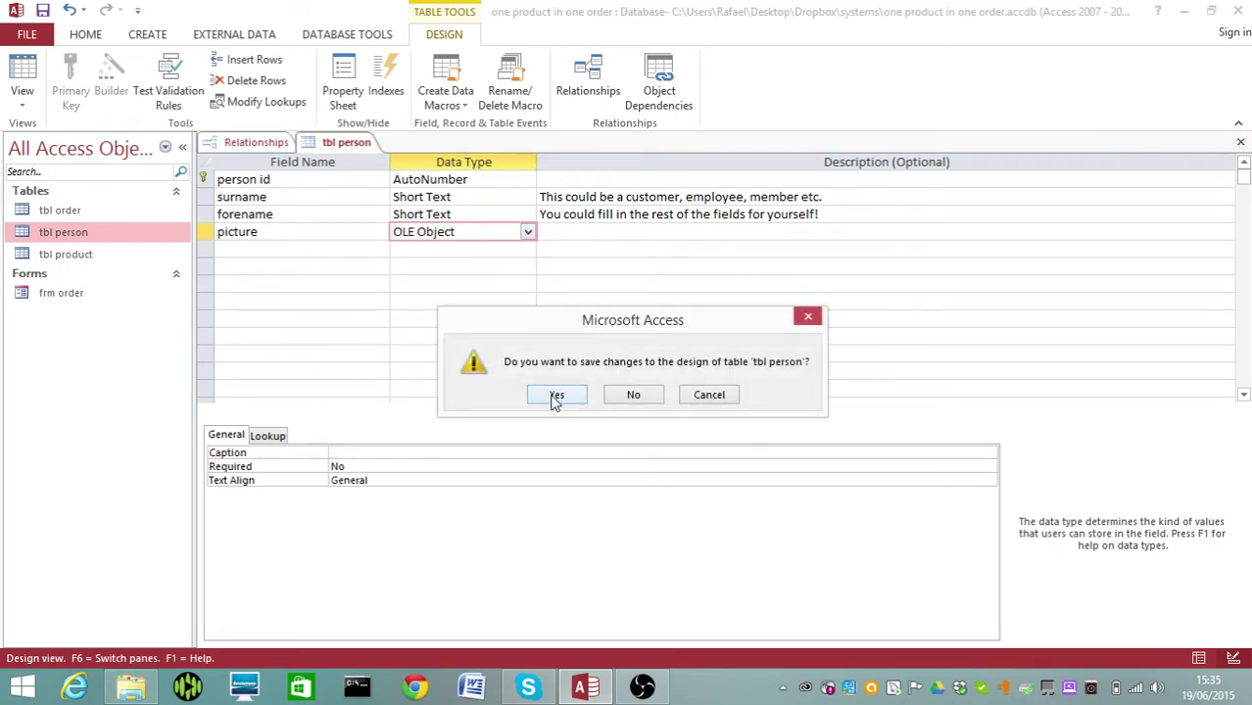
left_click(554, 400)
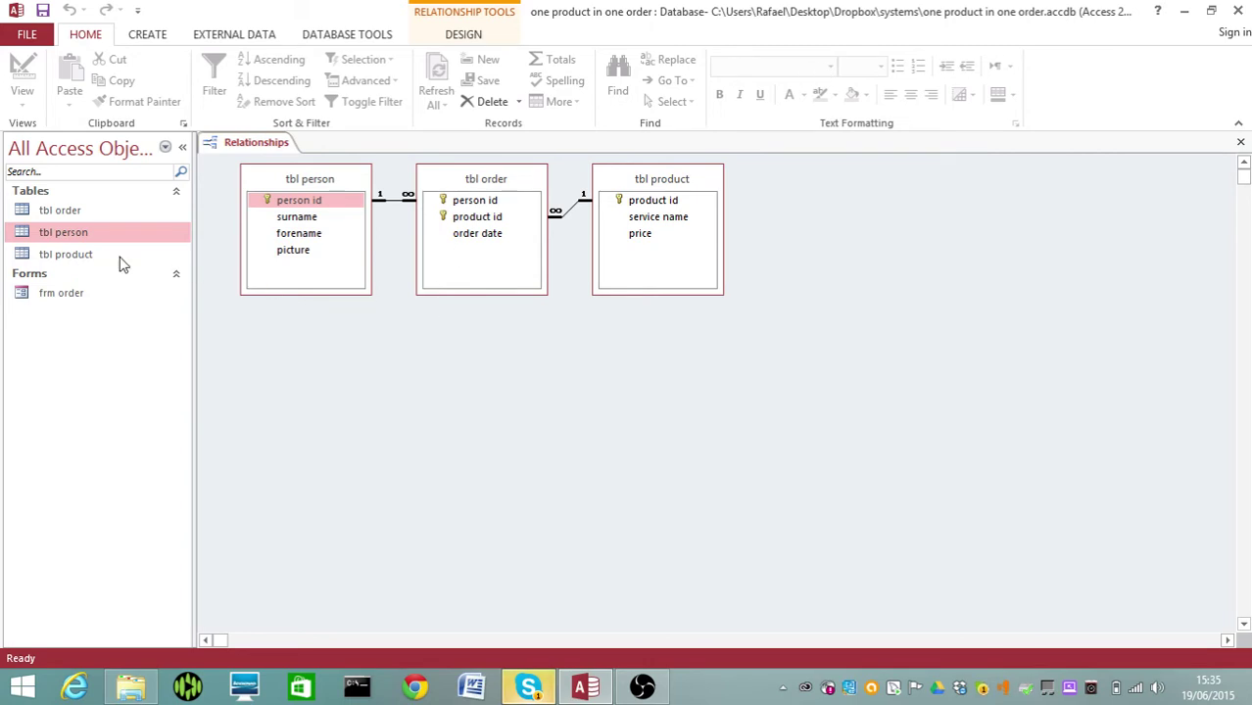
Step: Open the frm order form in Design View and enlarge its Detail section to about 24.5 cm wide and 8 cm high
right_click(110, 302)
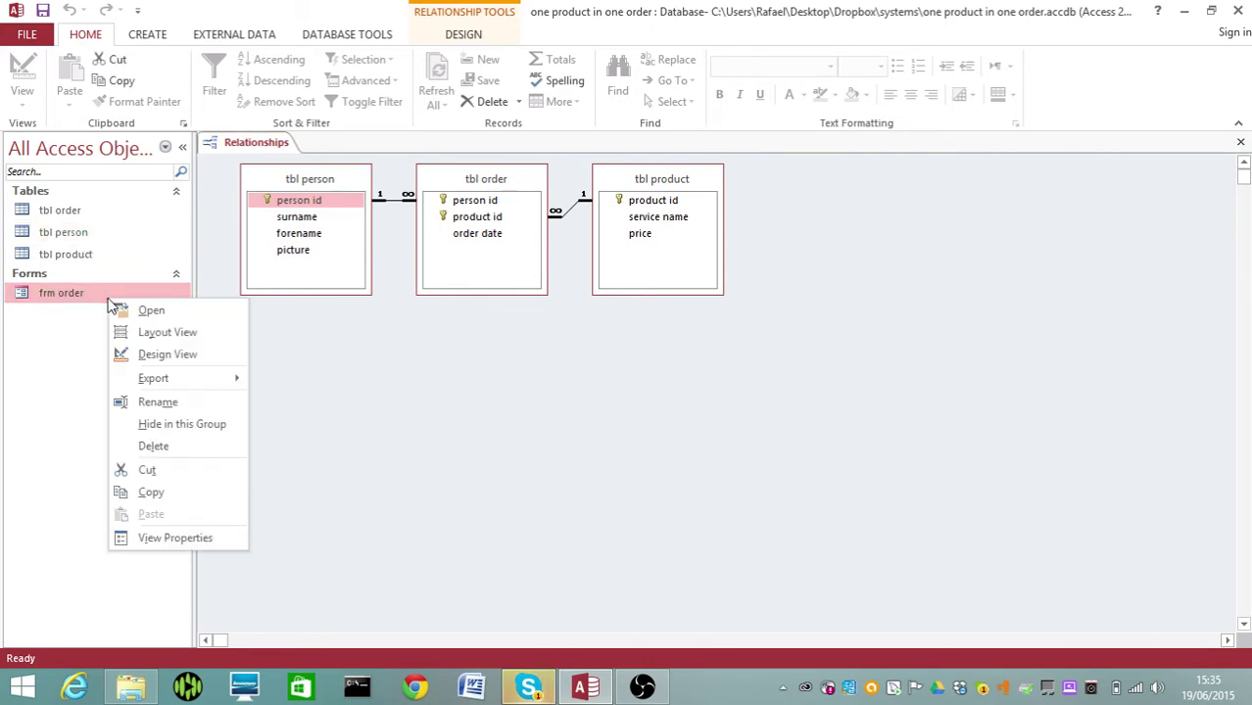
left_click(149, 354)
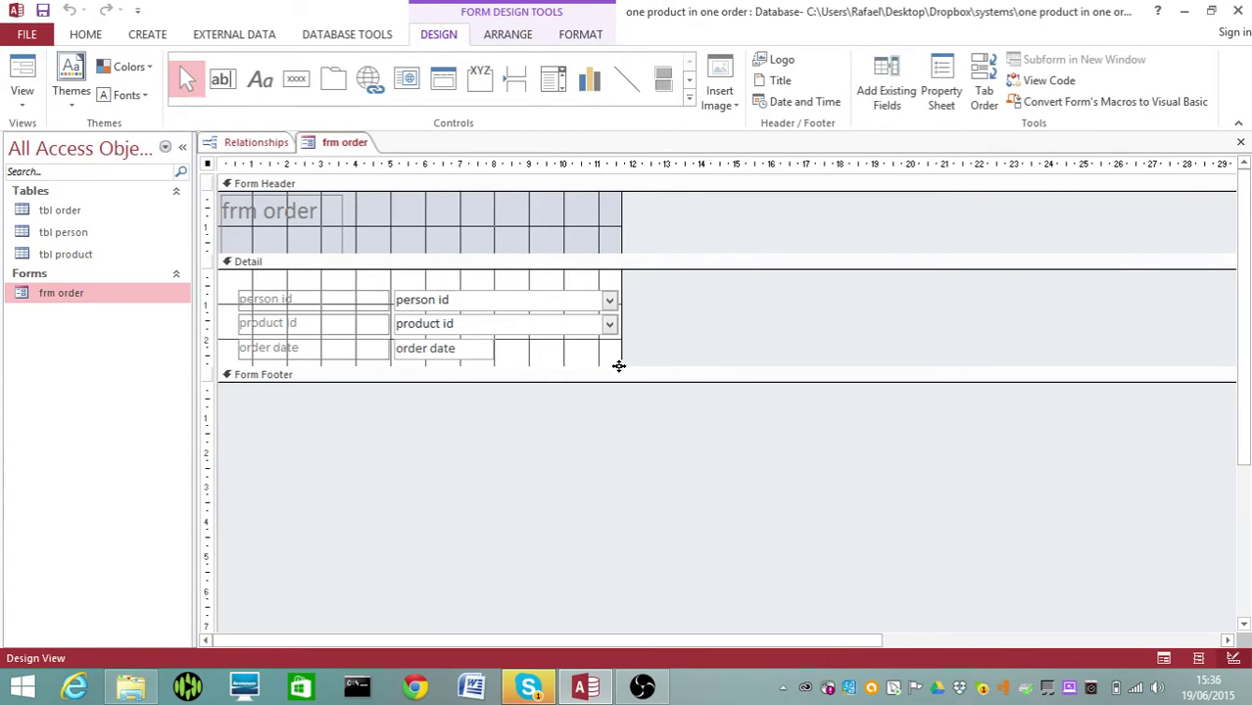
left_click_drag(619, 367, 1064, 552)
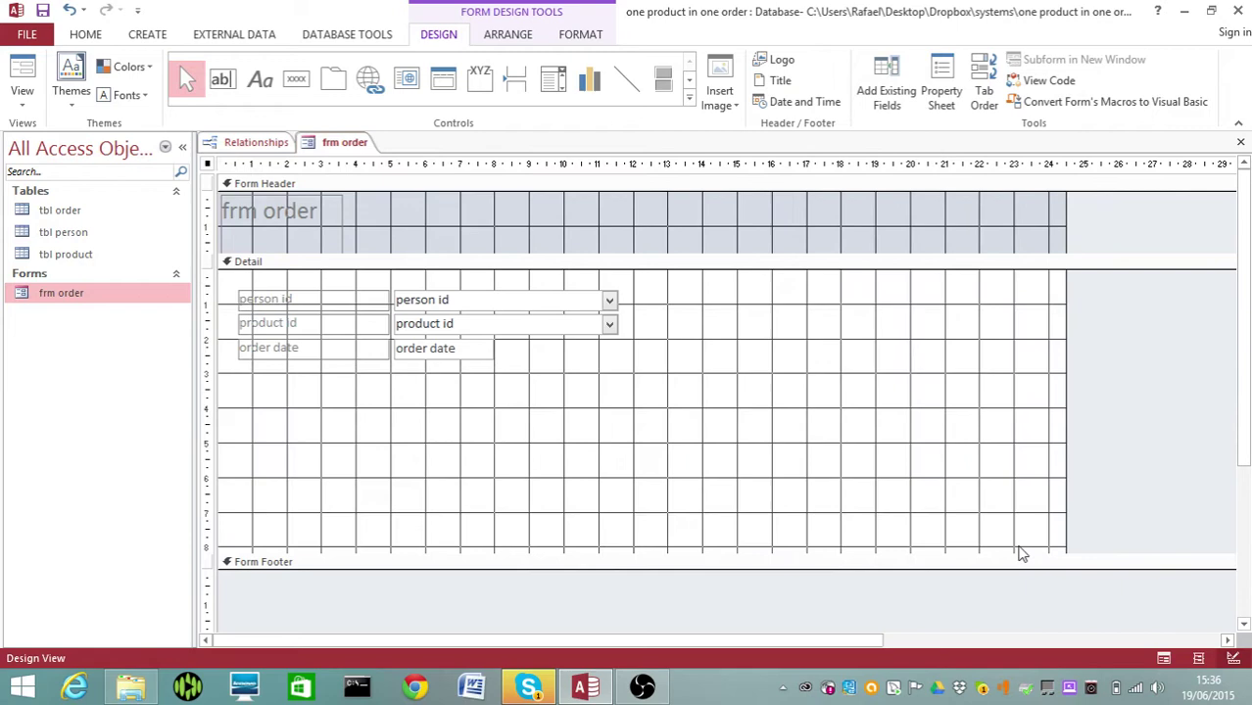
Step: Expand the Form Footer section of frm order to a height of about 1.7 cm
left_click_drag(773, 568, 789, 451)
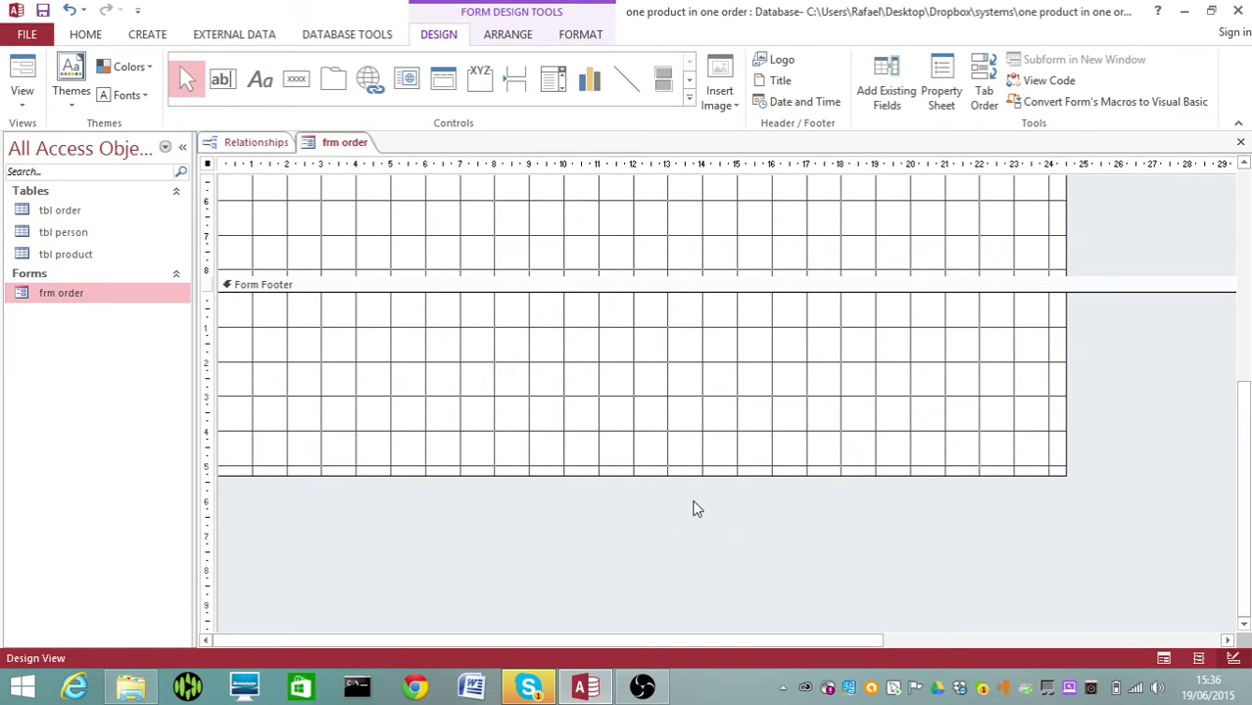
left_click_drag(715, 475, 742, 446)
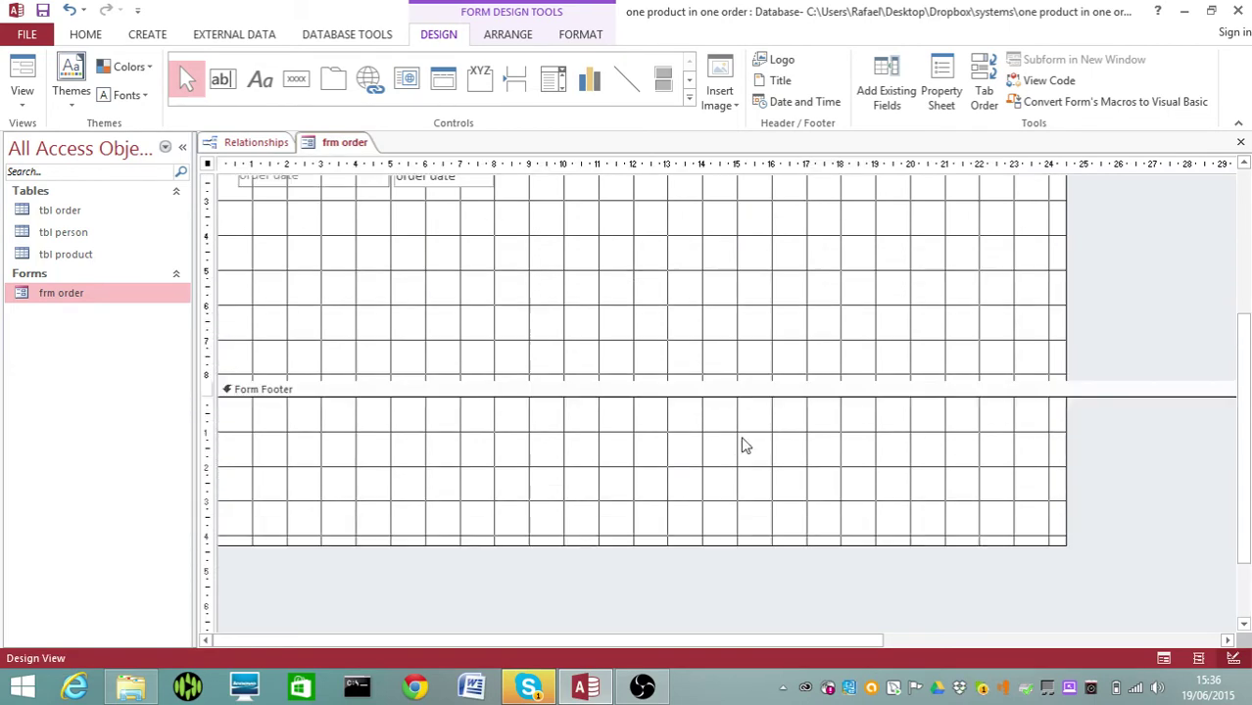
scroll(655, 402, "up", 2)
scroll(656, 419, "down", 3)
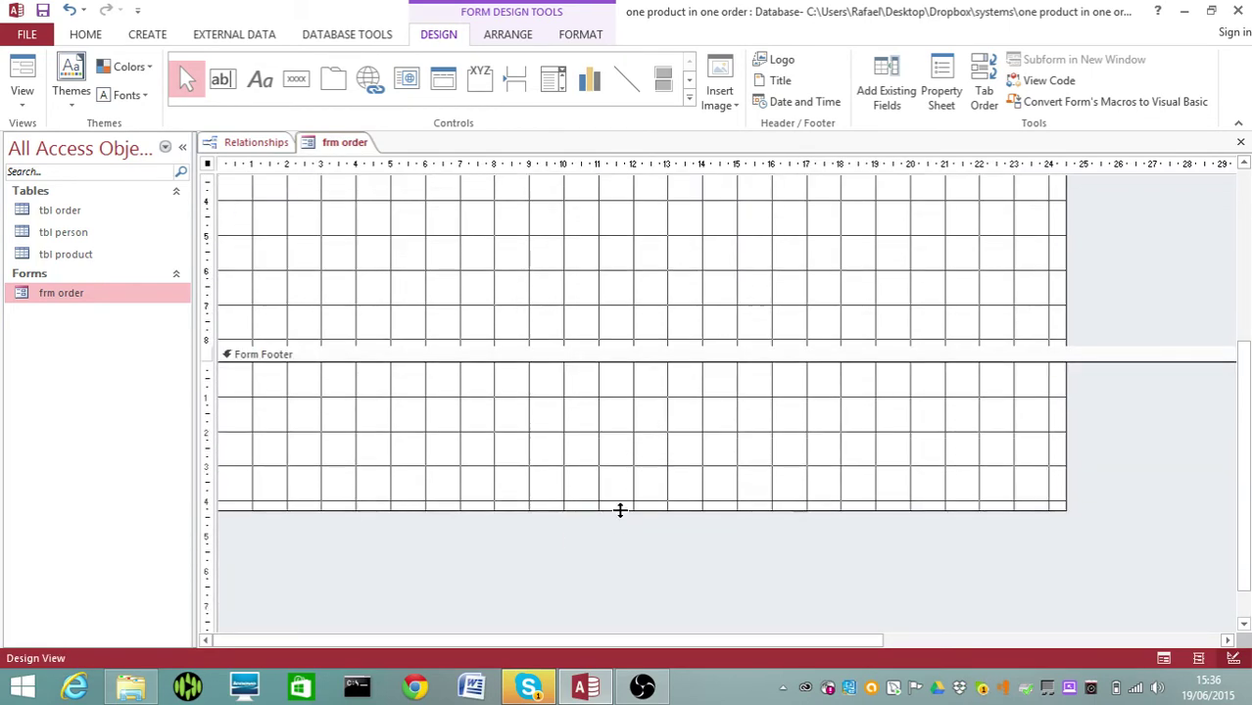
left_click_drag(619, 510, 637, 433)
scroll(640, 430, "up", 5)
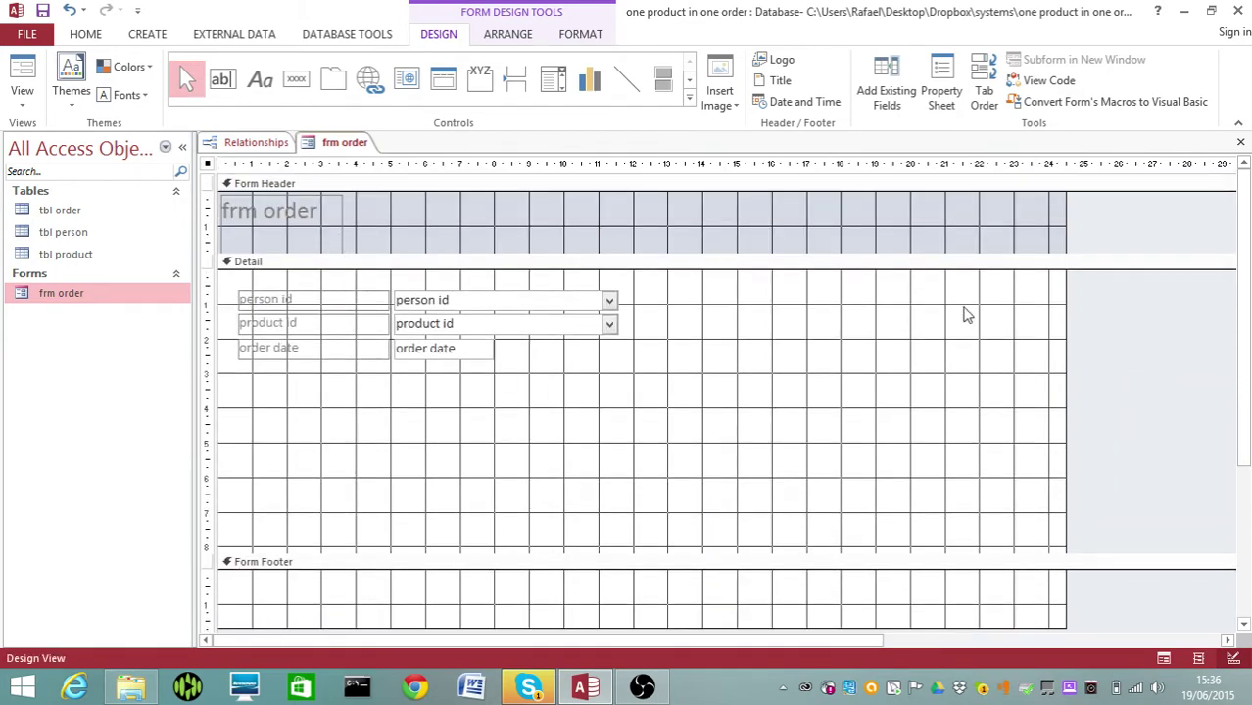
Step: Increase the Form Header height to about 3.5 cm and move the person id label and combo box into it
left_click_drag(786, 253, 794, 311)
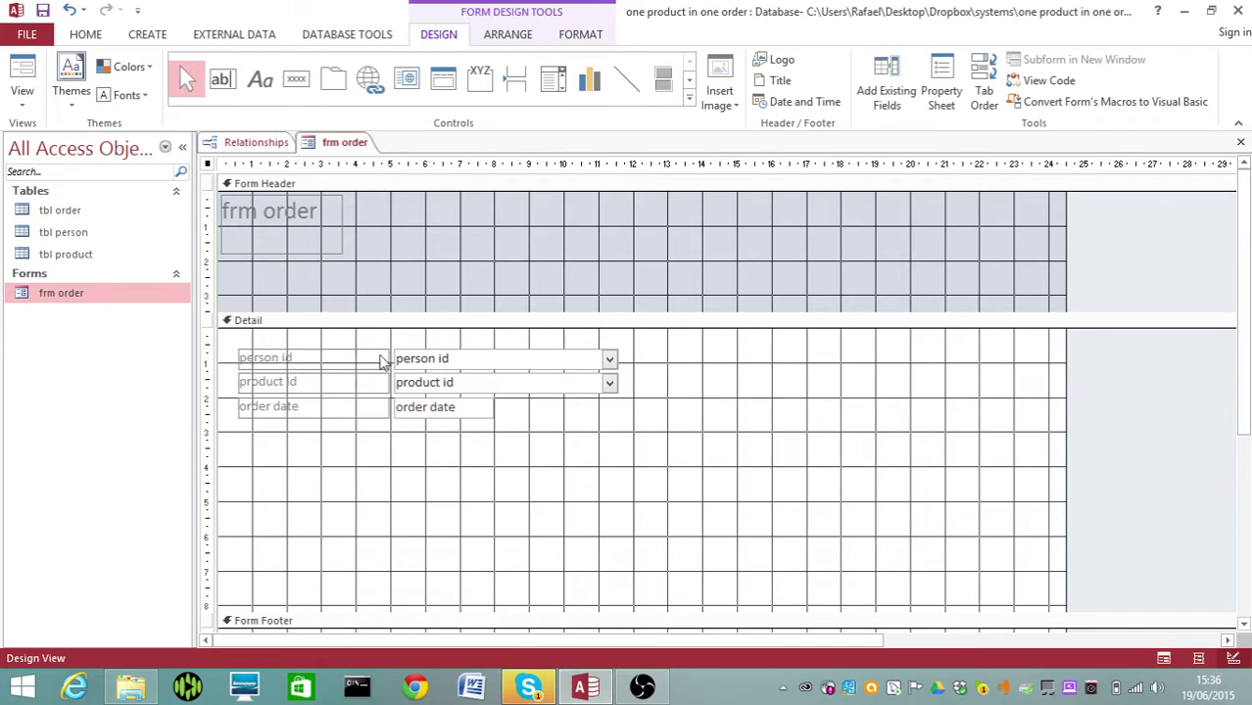
left_click_drag(341, 338, 462, 371)
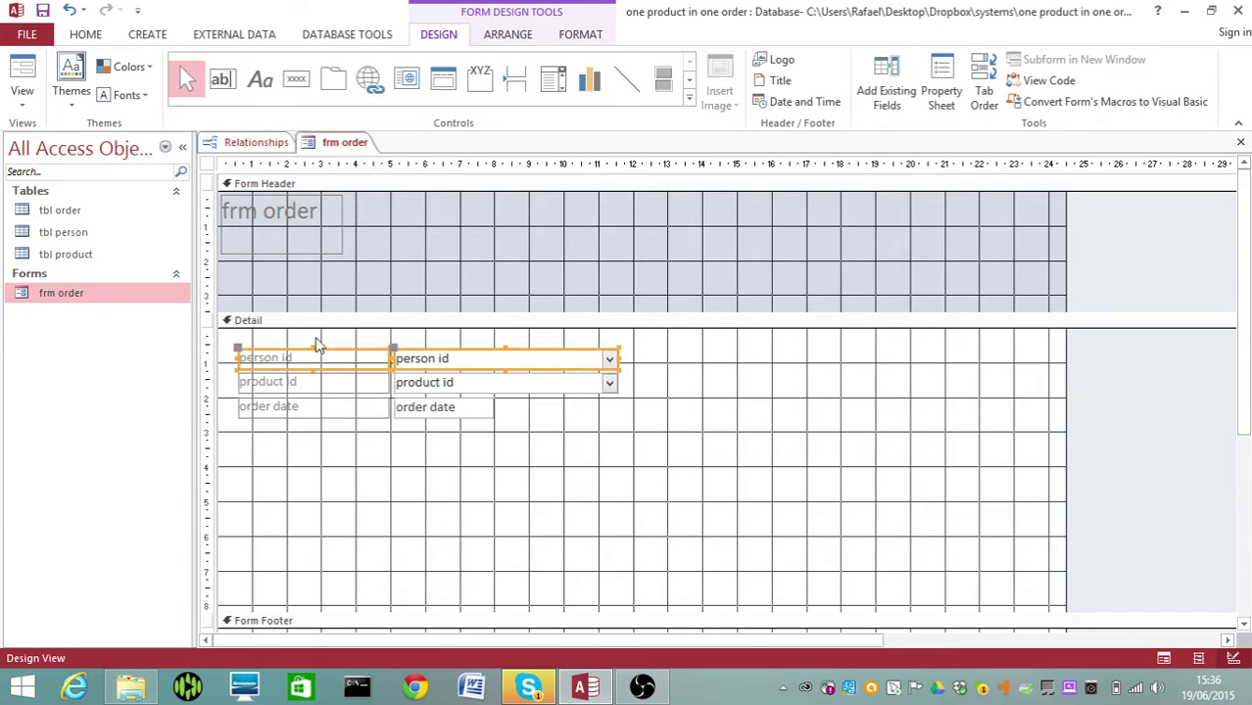
left_click_drag(311, 357, 324, 288)
left_click(662, 303)
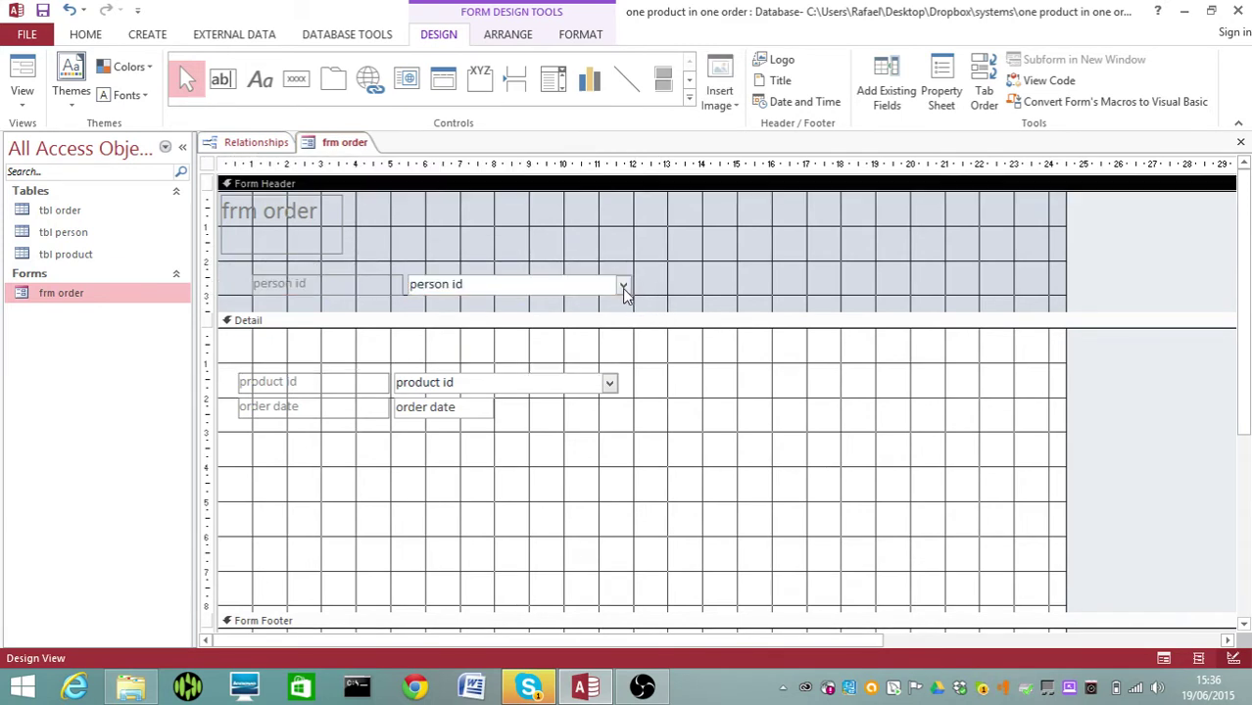
left_click(629, 289)
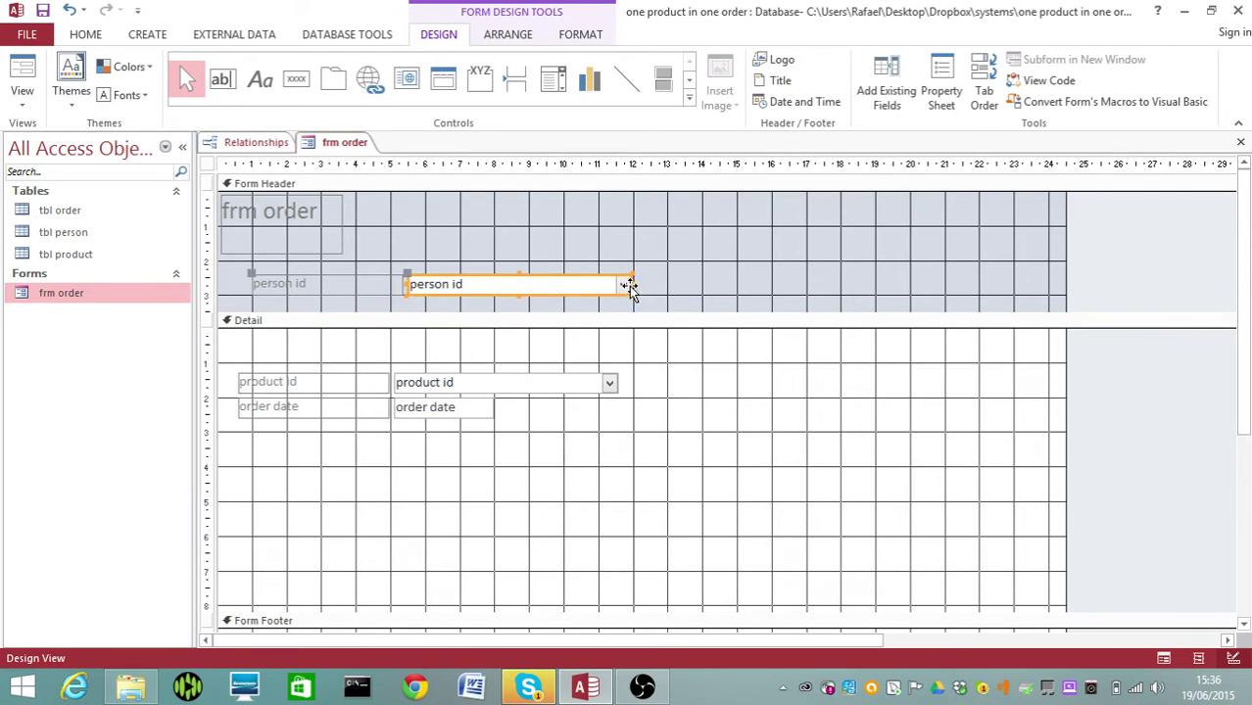
Step: Move the product id label and combo box into the header beside person id, and reposition the order date controls near the middle of the Detail section
left_click_drag(664, 378, 781, 283)
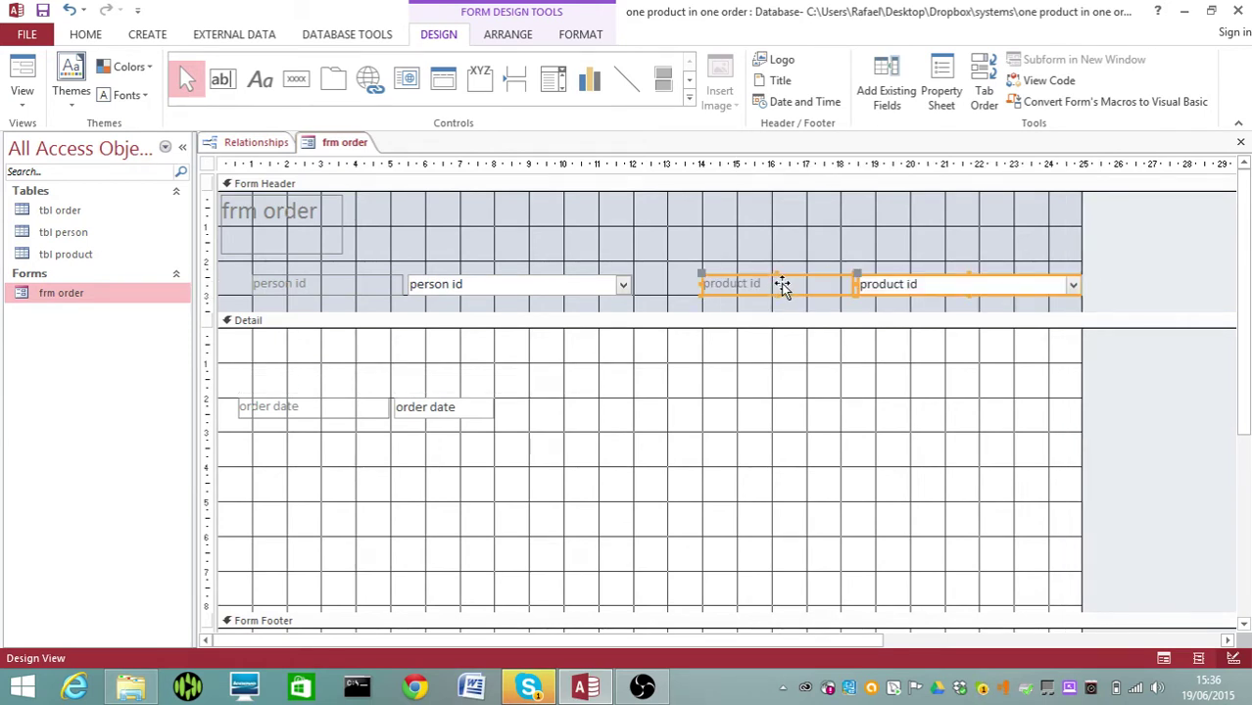
left_click_drag(540, 498, 594, 486)
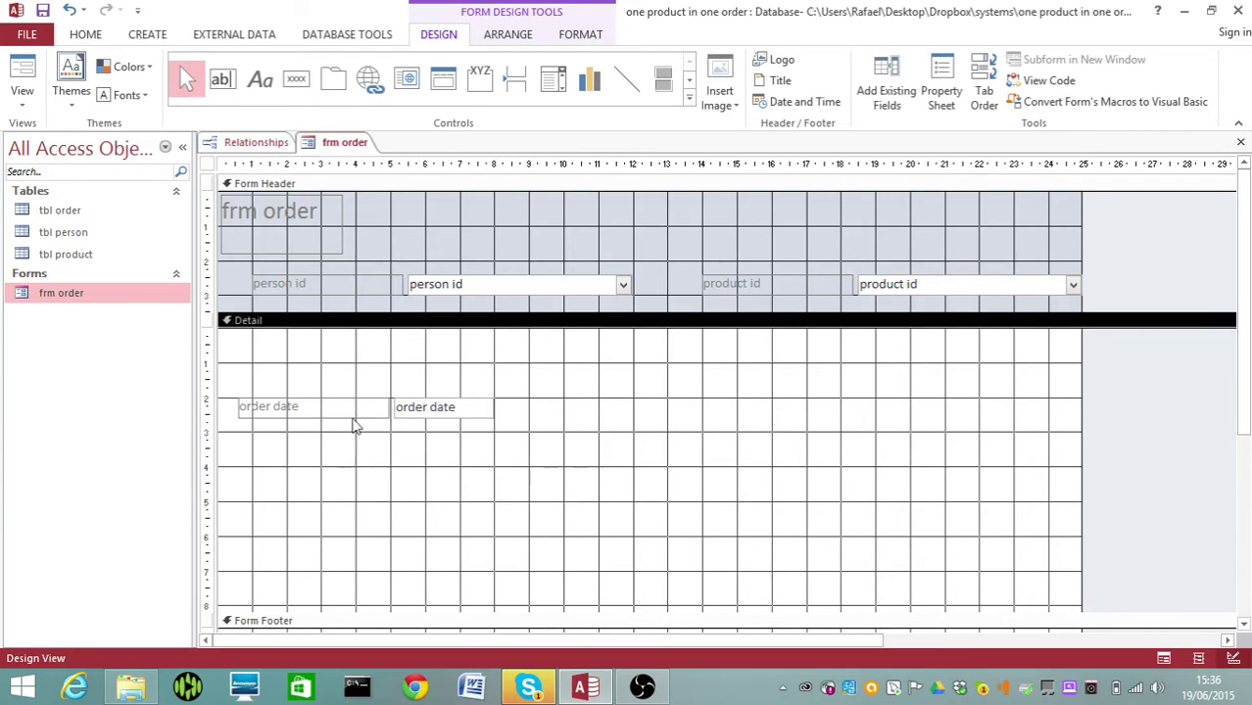
left_click_drag(442, 470, 586, 375)
left_click(791, 476)
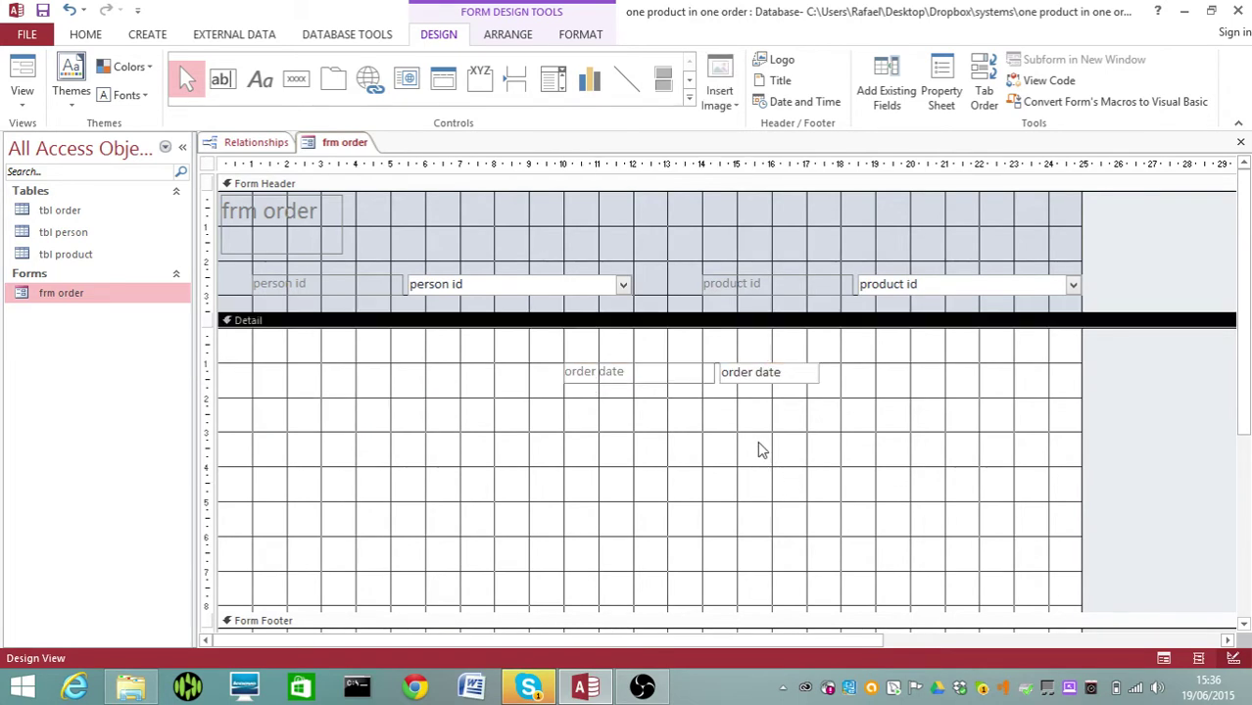
Step: Narrow the person id combo box in the header to about 4.6 cm, ending at the 10 cm mark
scroll(665, 527, "down", 1)
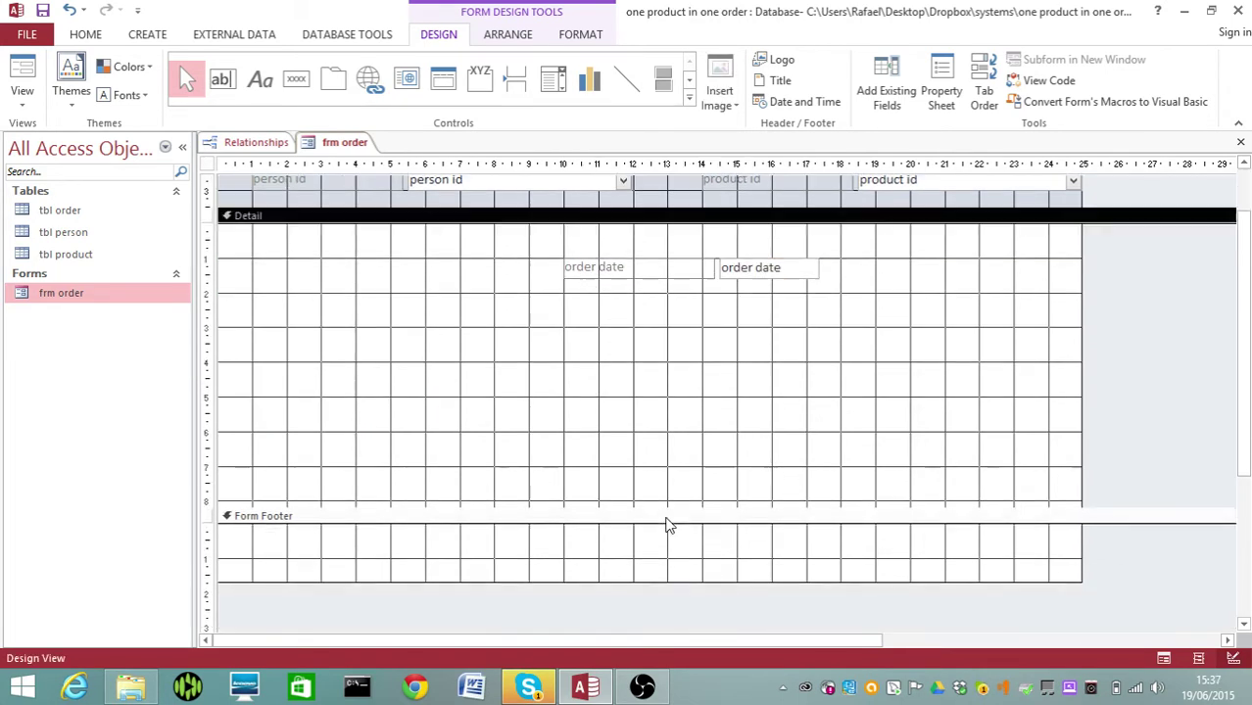
scroll(665, 526, "up", 1)
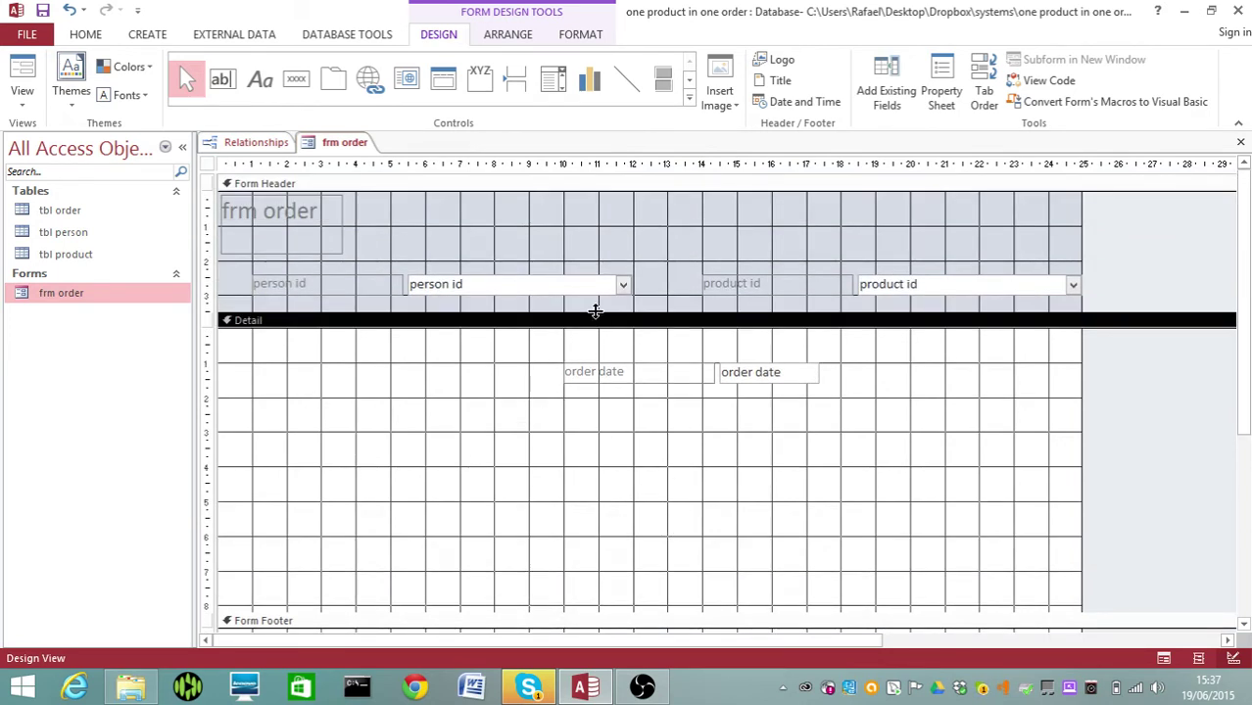
left_click(588, 286)
left_click_drag(632, 285, 561, 304)
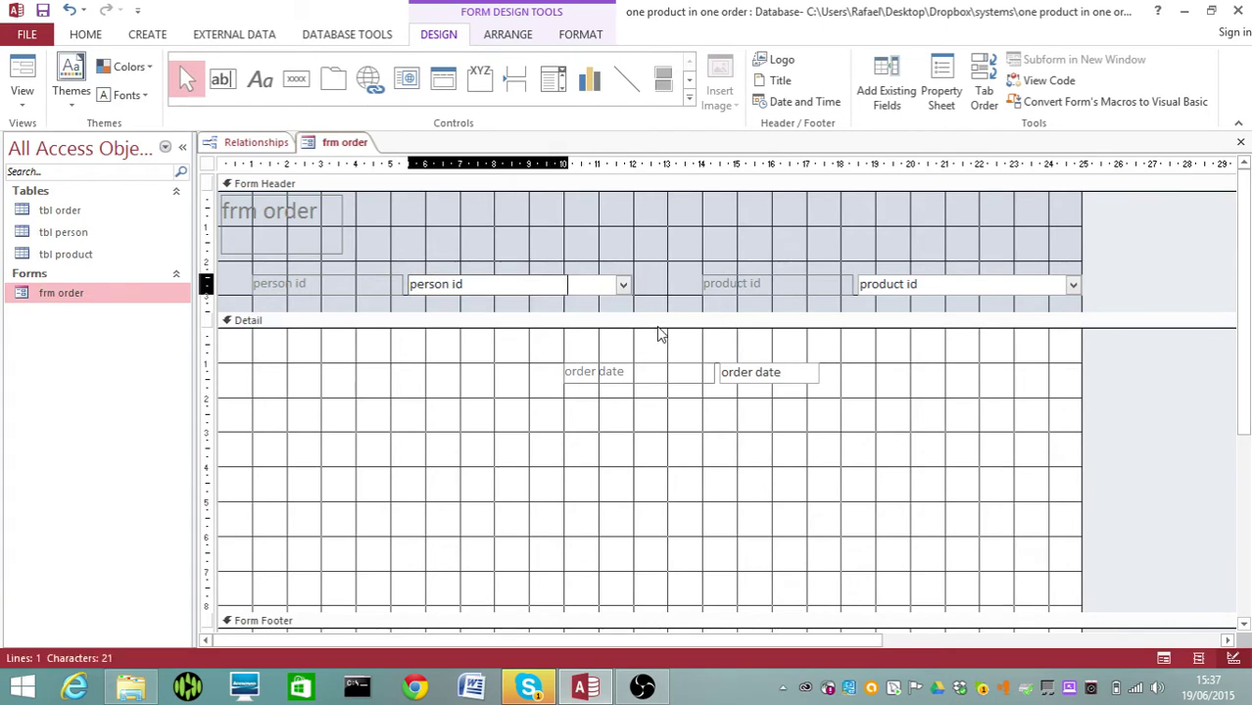
Step: Shorten the product id label to about 1.4 cm and its combo box to about 4 cm by moving their left edges inward
left_click(716, 289)
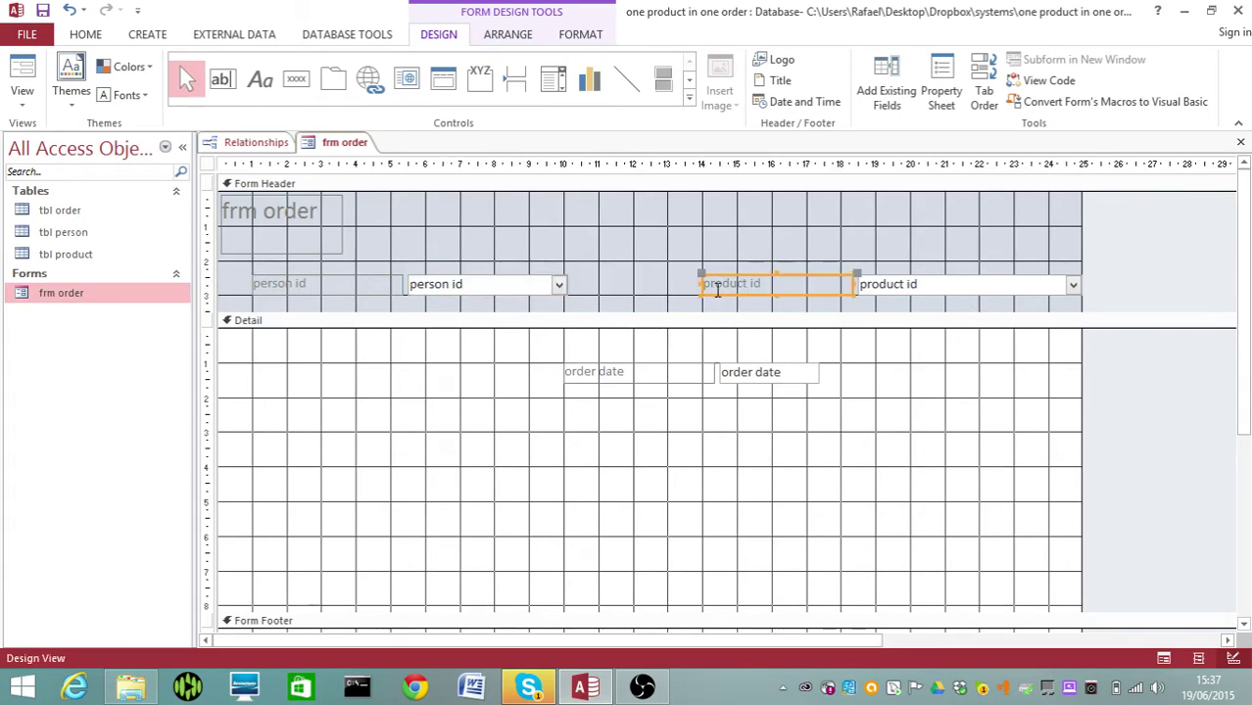
left_click(709, 285)
left_click(733, 284)
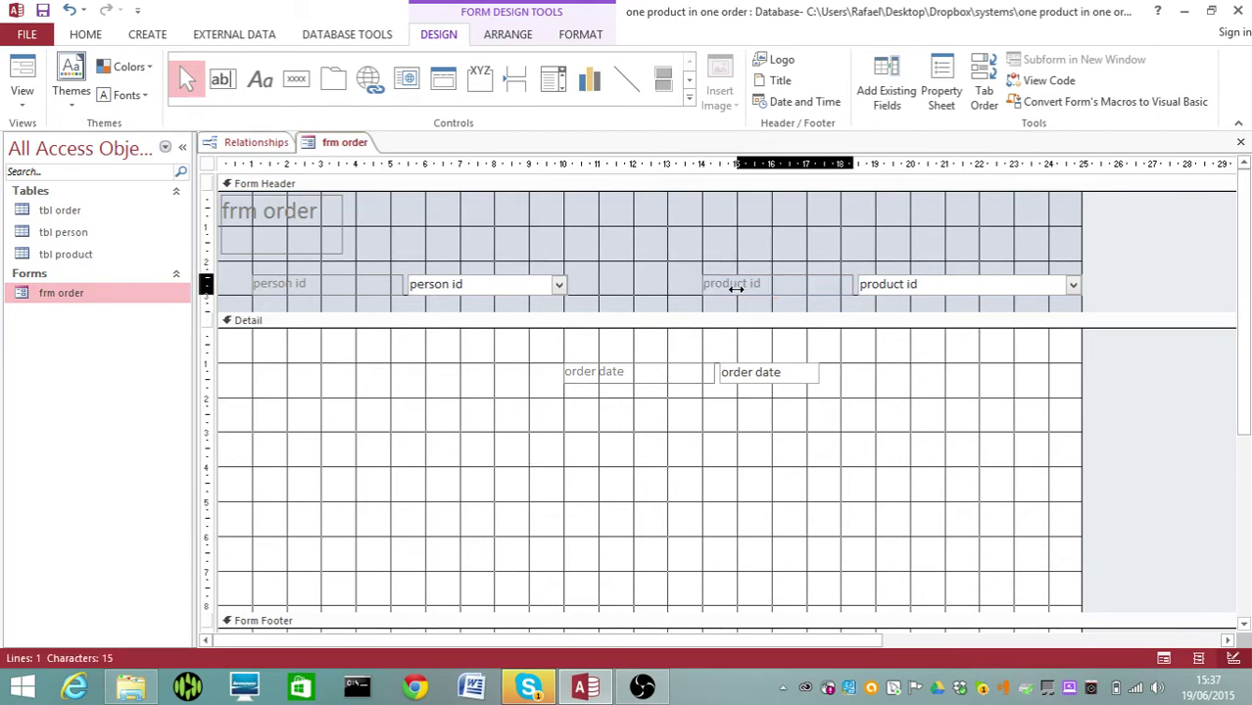
left_click_drag(735, 289, 941, 305)
left_click(875, 285)
left_click(832, 286)
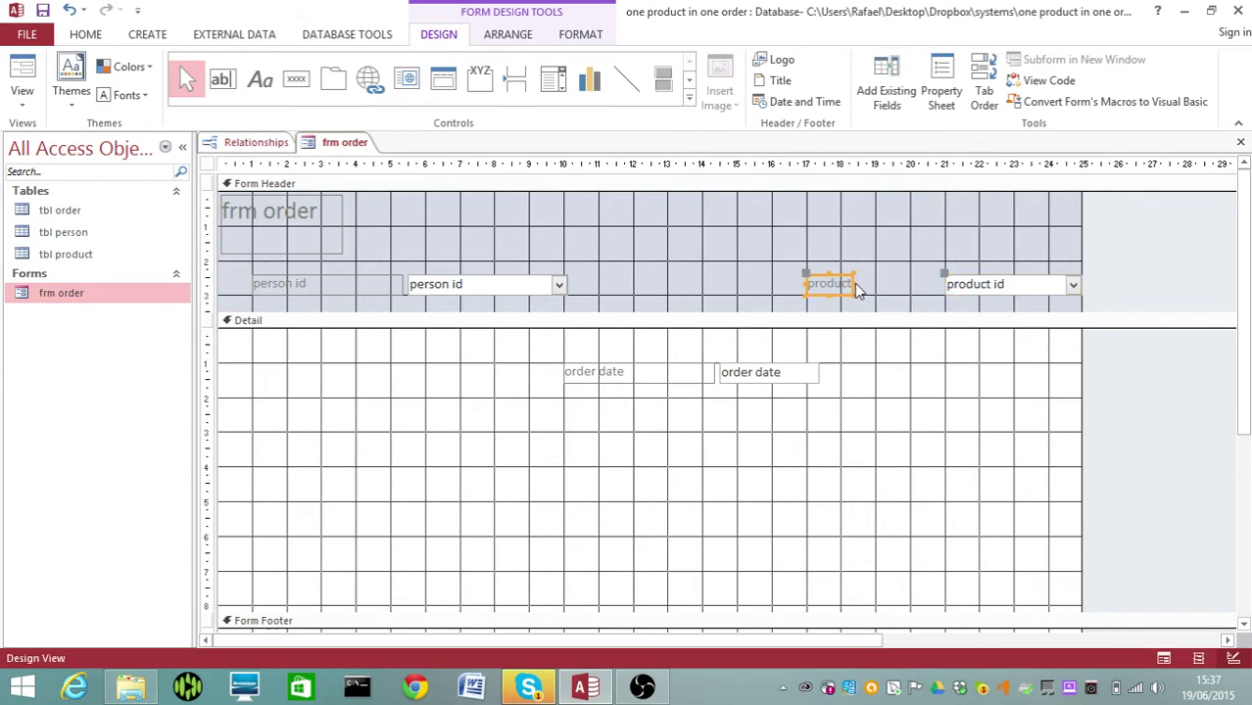
Step: Resize the product id label to span the 18 to 20 cm marks so that its full caption fits
left_click(855, 285)
type("id")
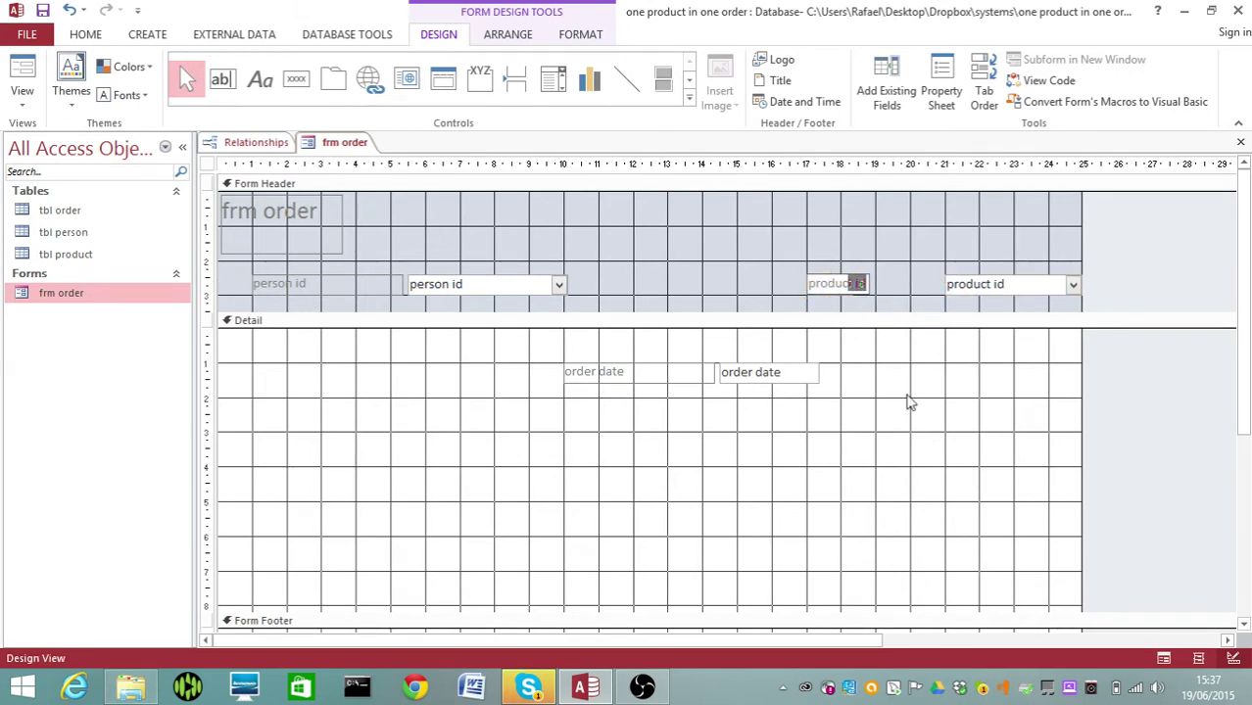
left_click(889, 303)
left_click(854, 288)
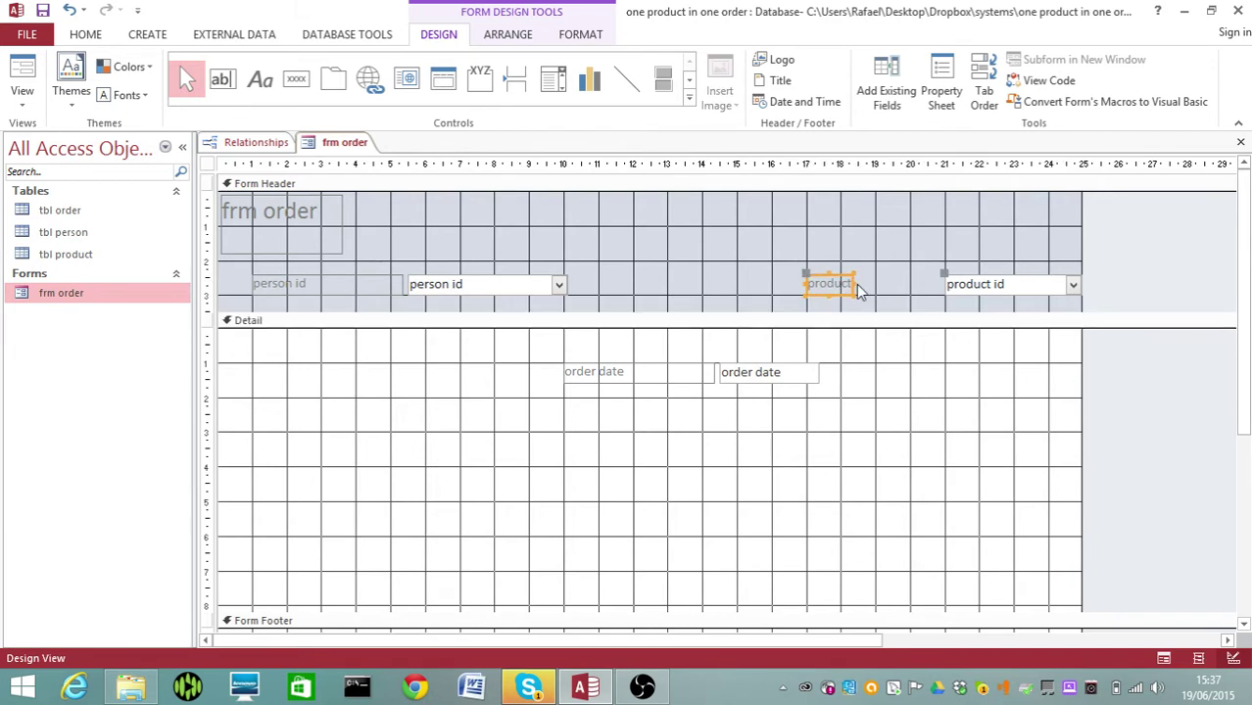
left_click_drag(858, 288, 907, 292)
left_click(838, 288)
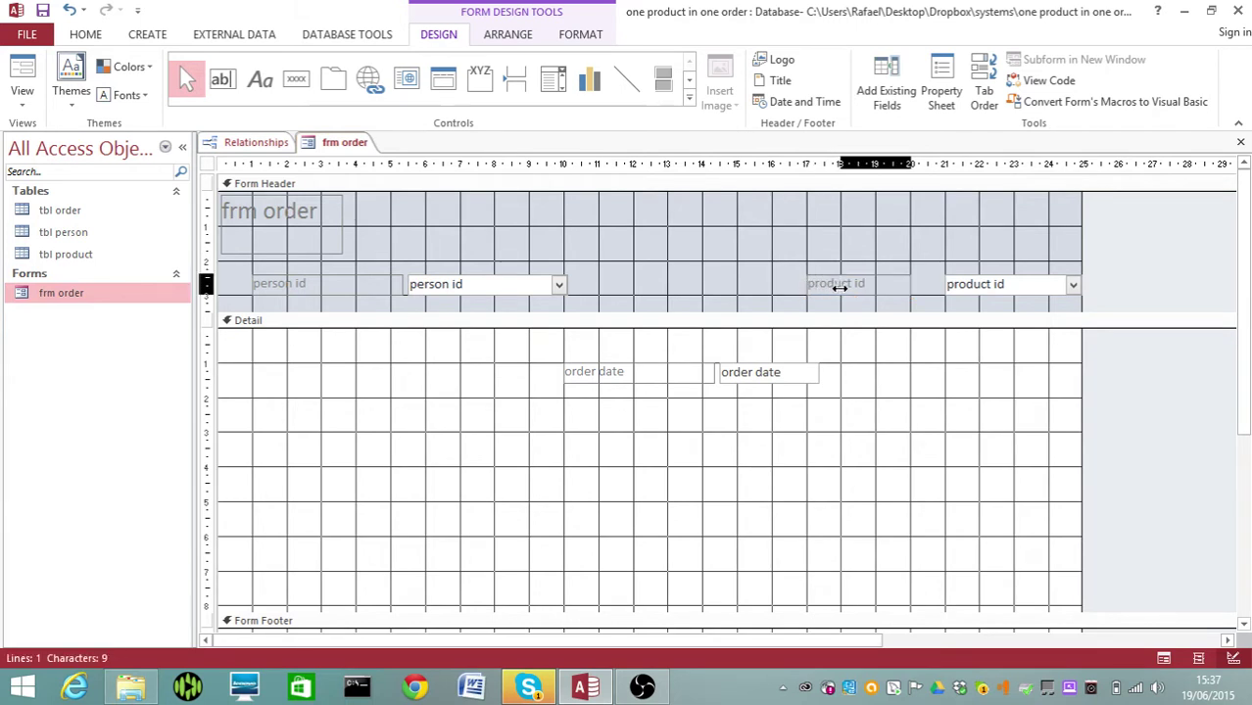
key("Return")
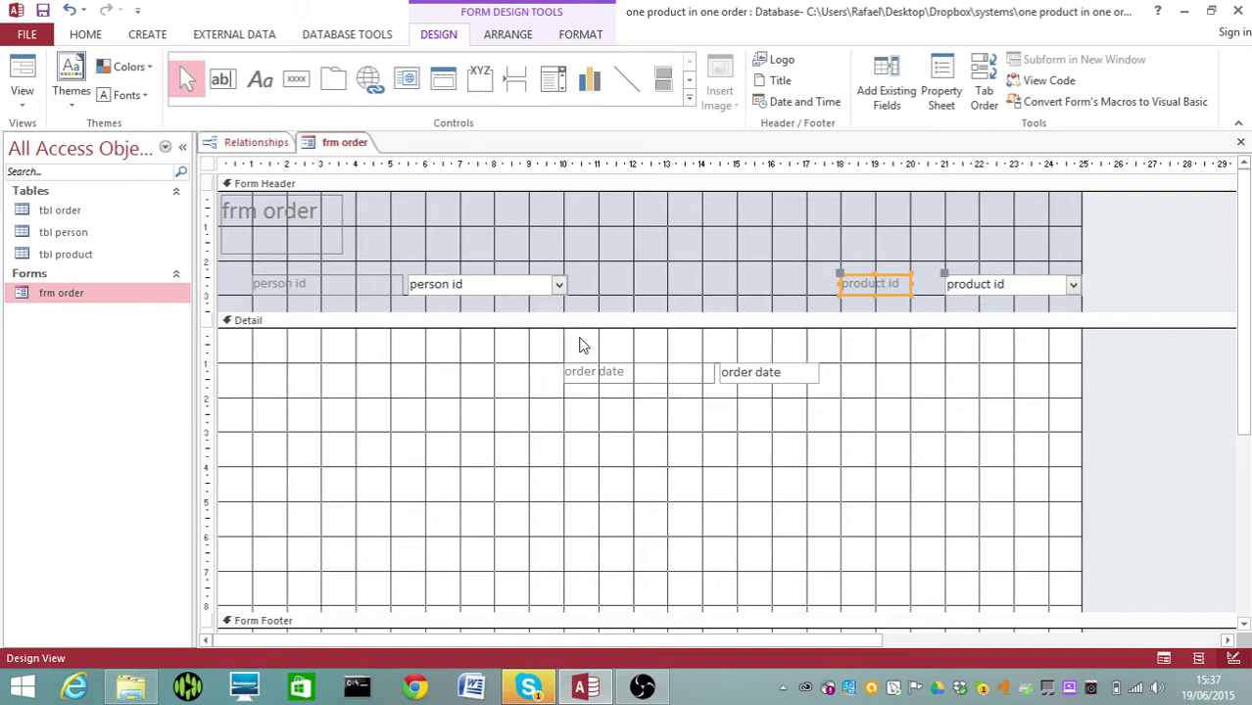
Step: Shorten the order date label so its left edge sits at the 11 cm mark, then save and close frm order
left_click(574, 372)
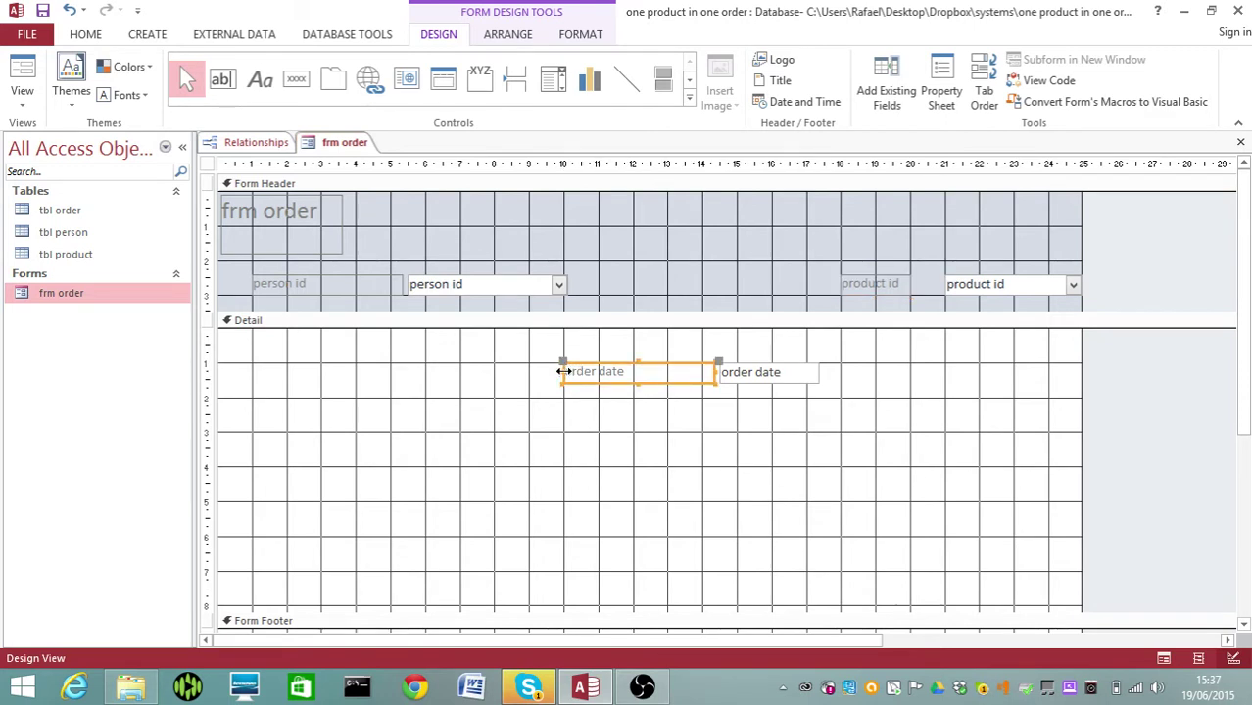
left_click(596, 376)
left_click_drag(598, 376, 599, 376)
left_click(620, 425)
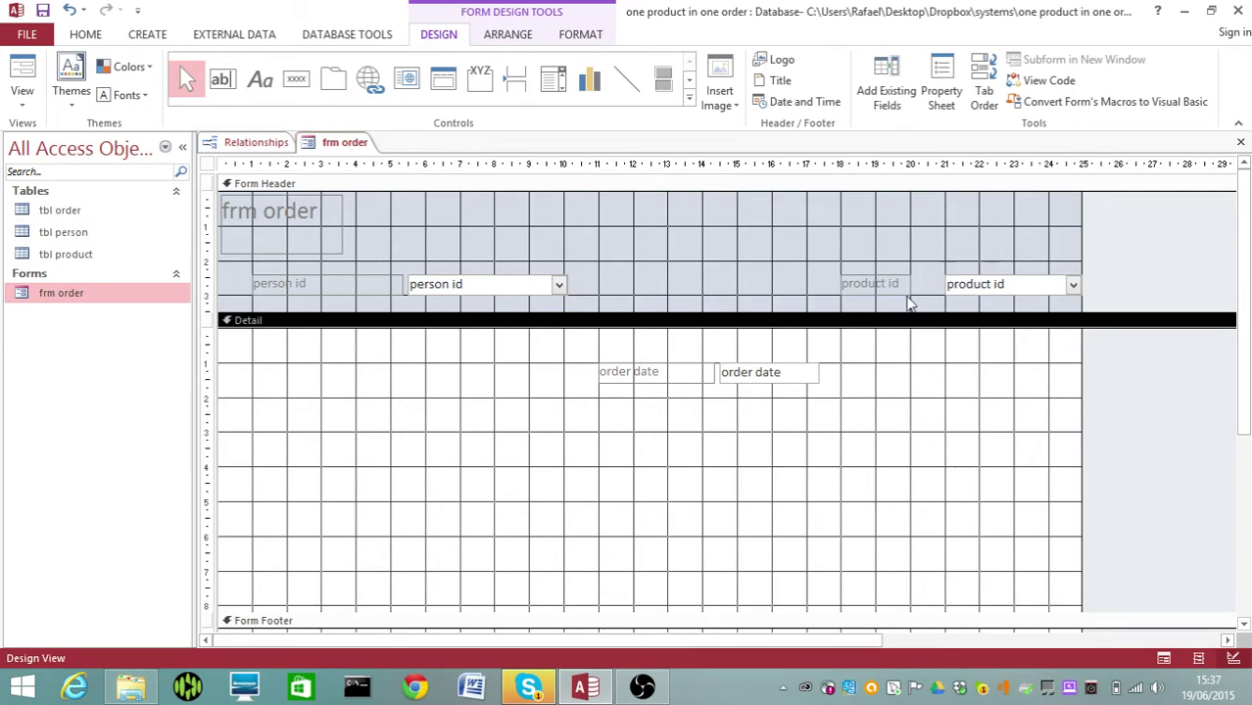
left_click(1241, 142)
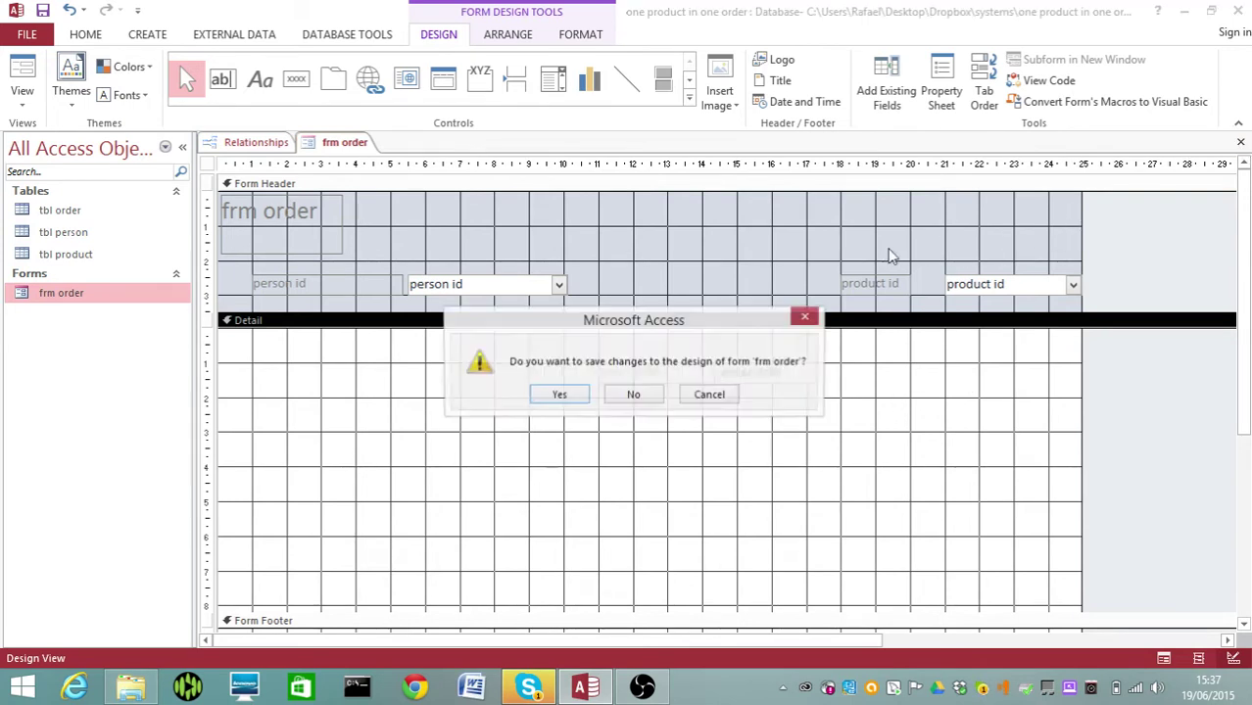
left_click(566, 397)
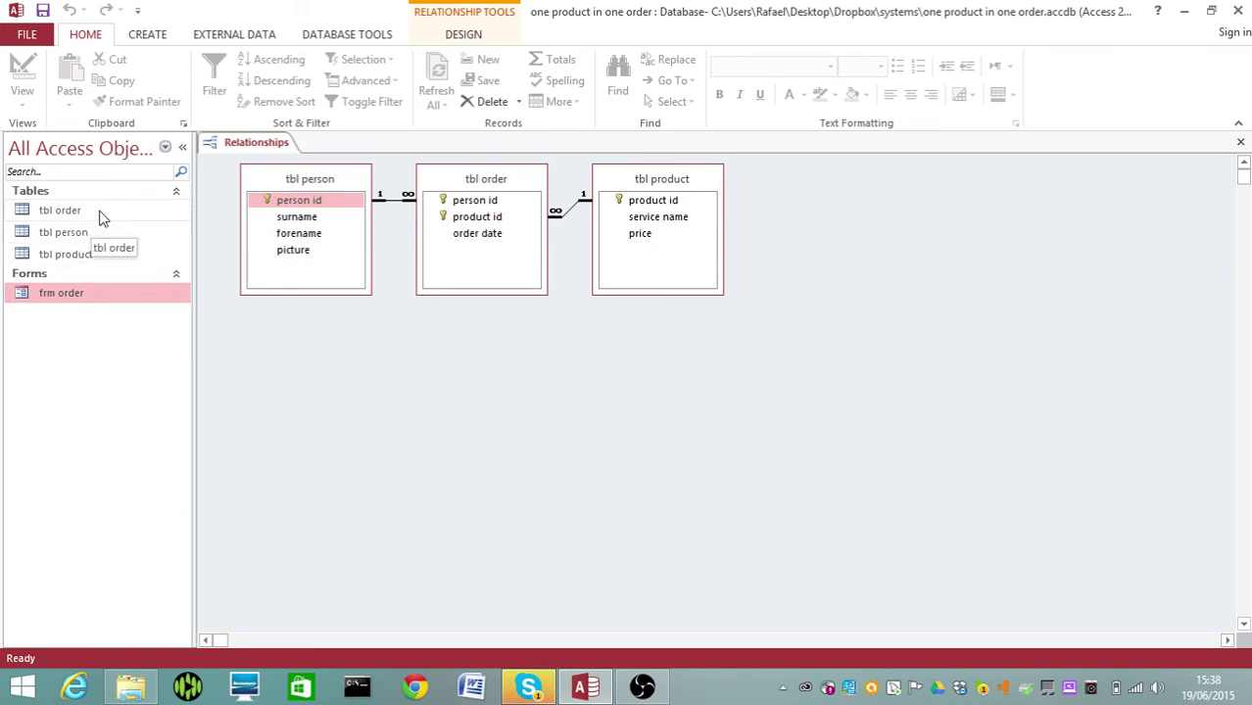
Step: Start a Form Wizard form based on tbl person and select its person id and picture fields
left_click(97, 240)
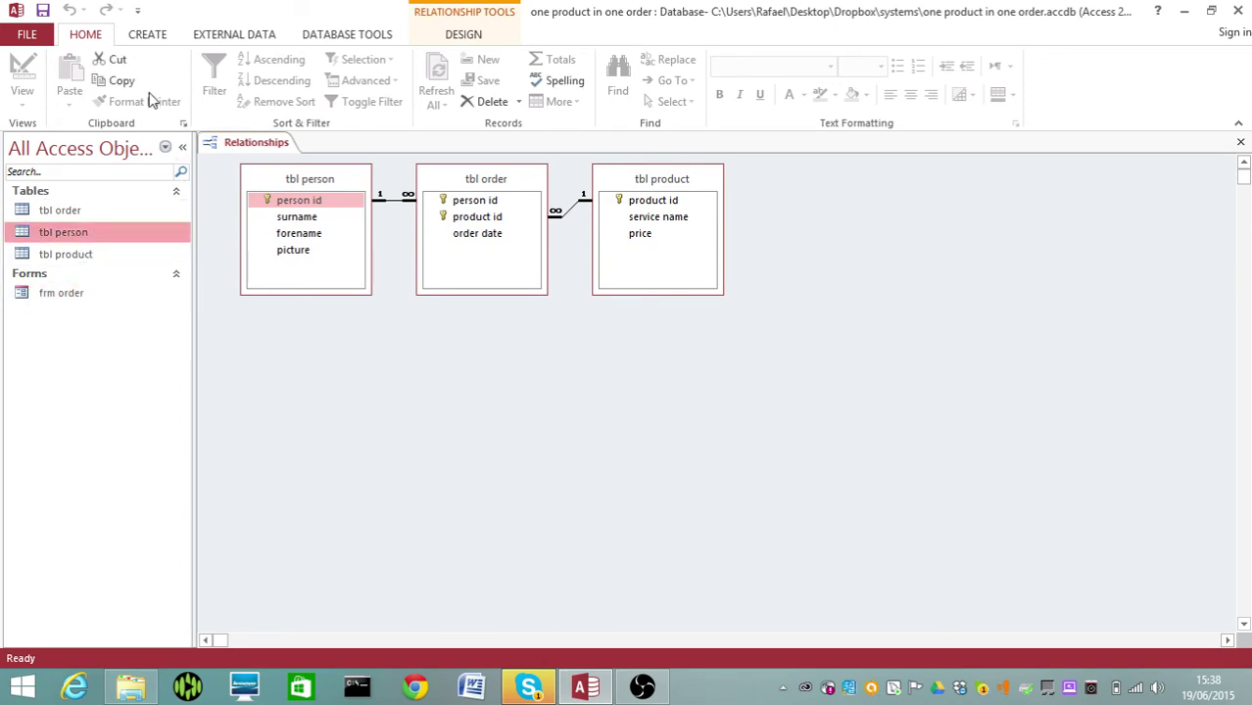
left_click(154, 36)
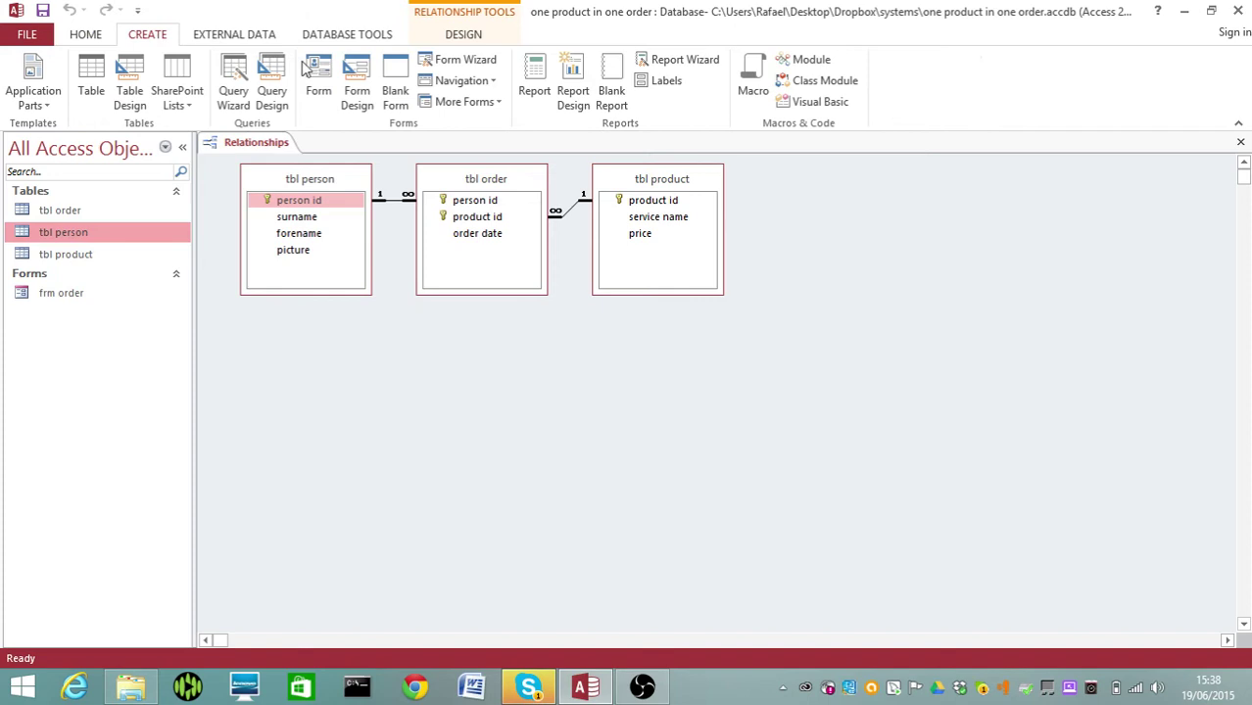
left_click(448, 61)
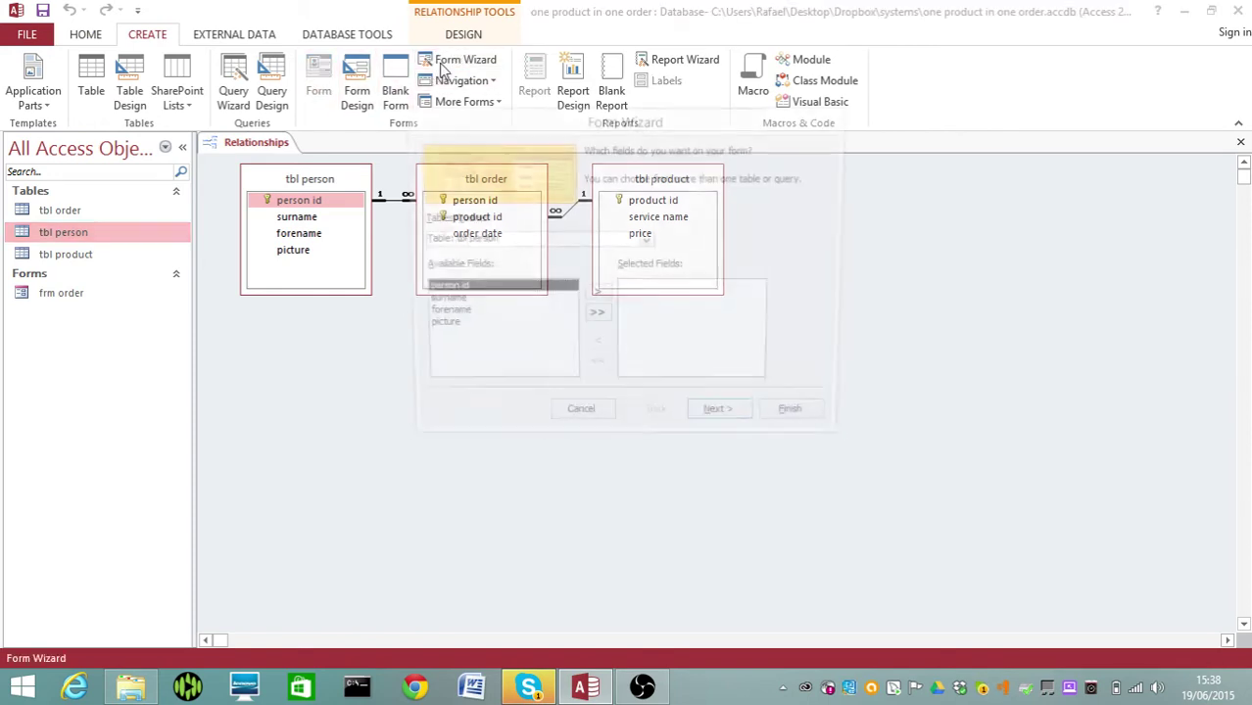
left_click(595, 298)
left_click(436, 315)
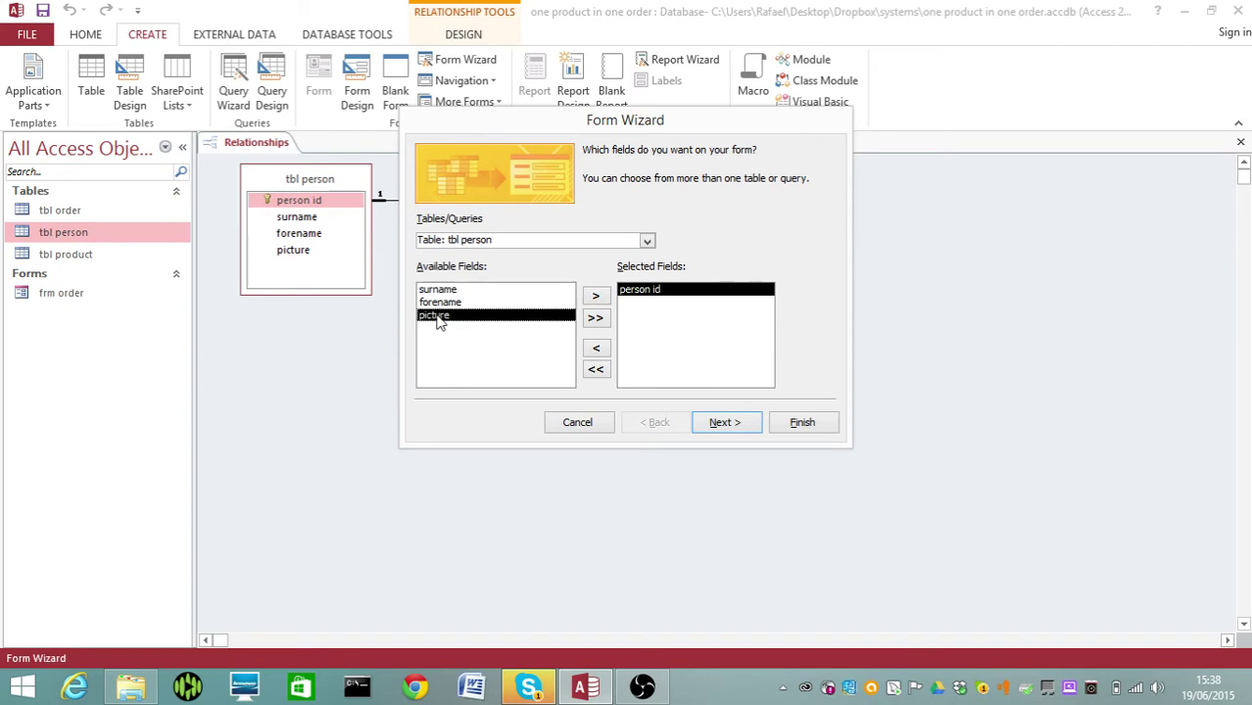
left_click(595, 297)
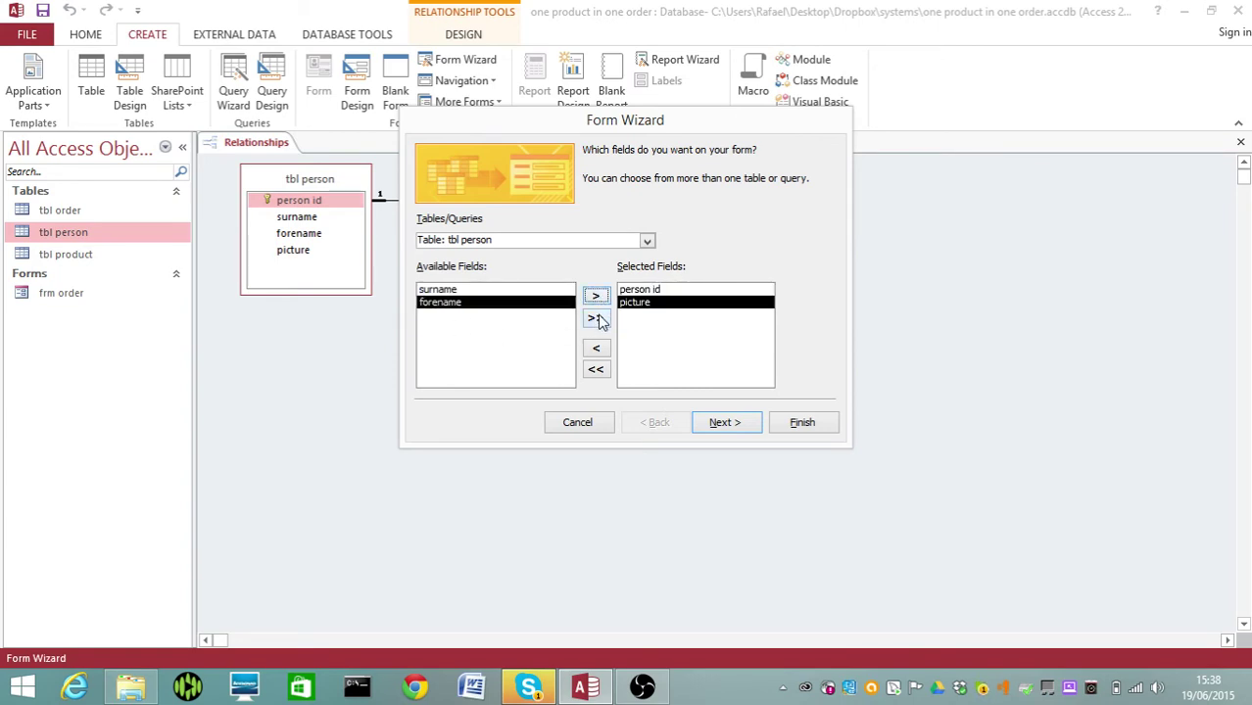
Step: Give the form a columnar layout, title it frm sub person, and finish the wizard
left_click(725, 423)
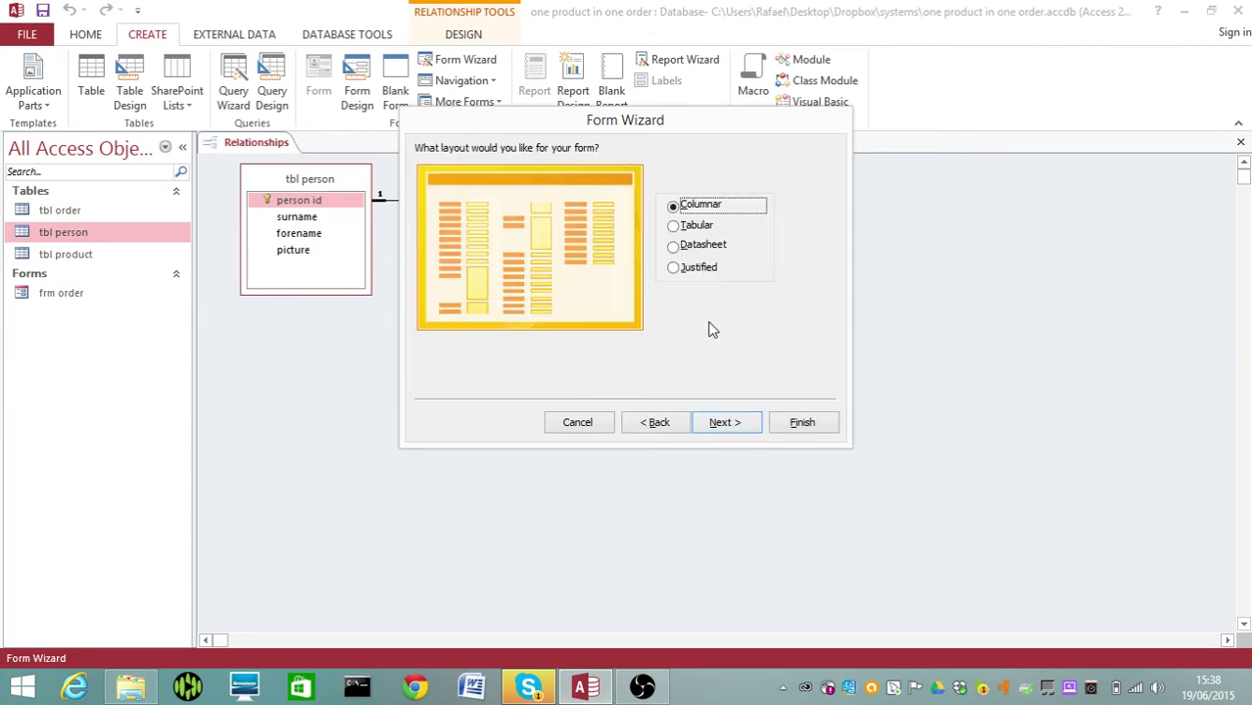
left_click(724, 429)
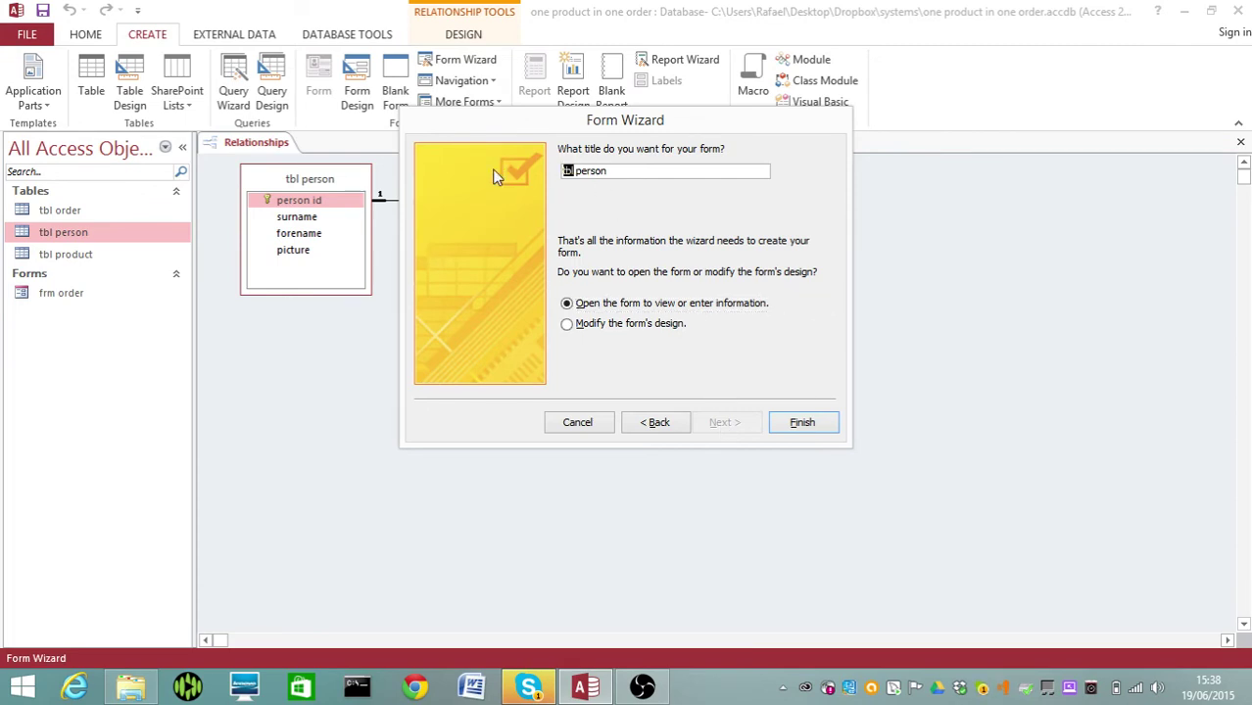
type("frm sub")
key("Return")
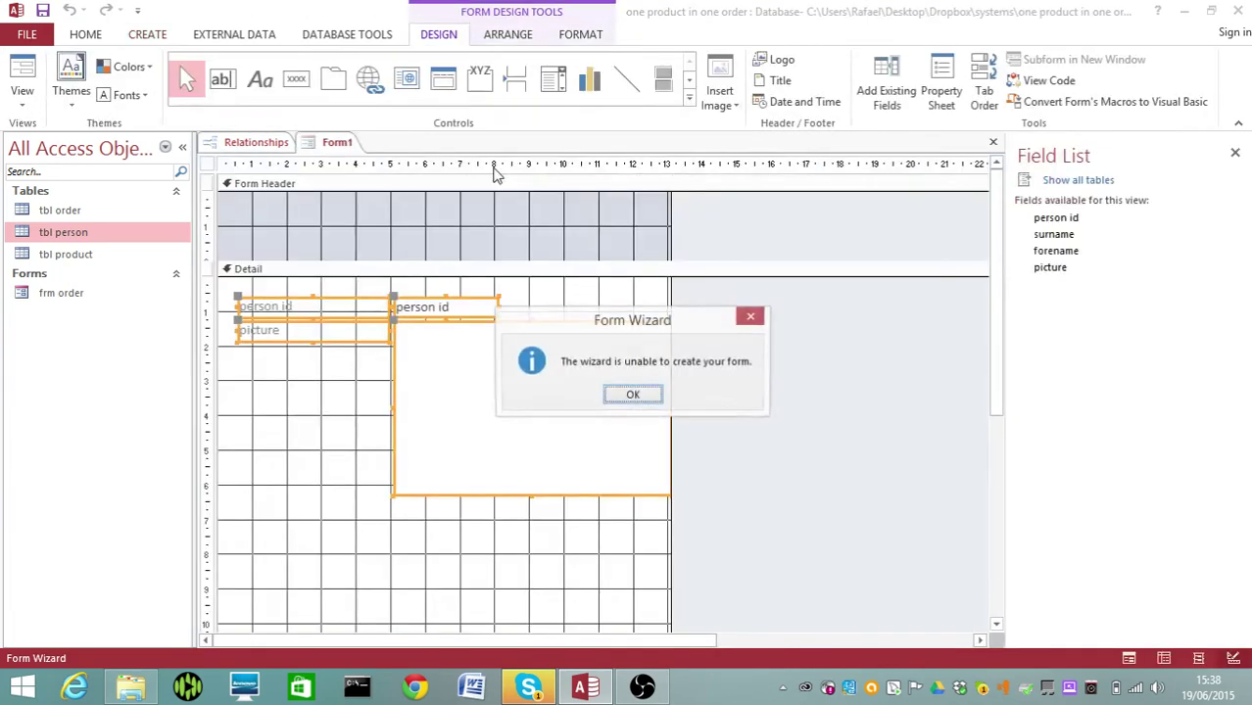
left_click(637, 394)
Step: Widen the form to about 18 cm and move the picture label directly below the picture frame
left_click(322, 395)
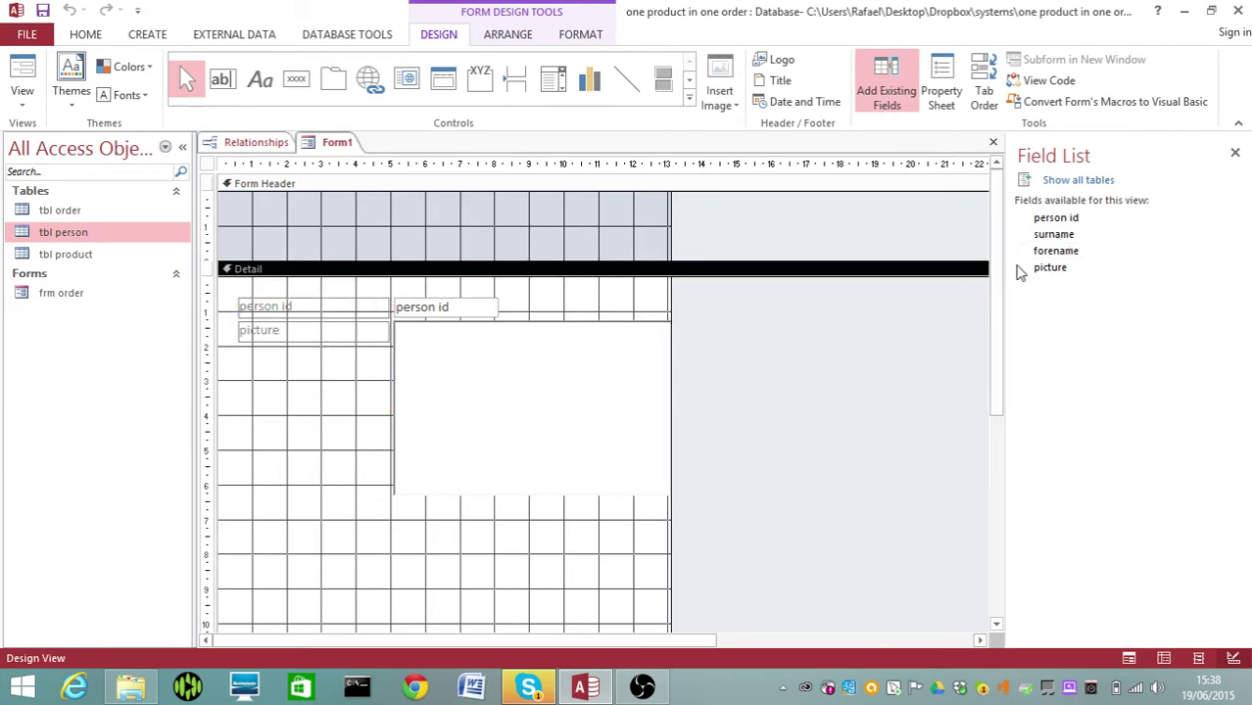
left_click_drag(670, 295, 843, 324)
left_click(246, 328)
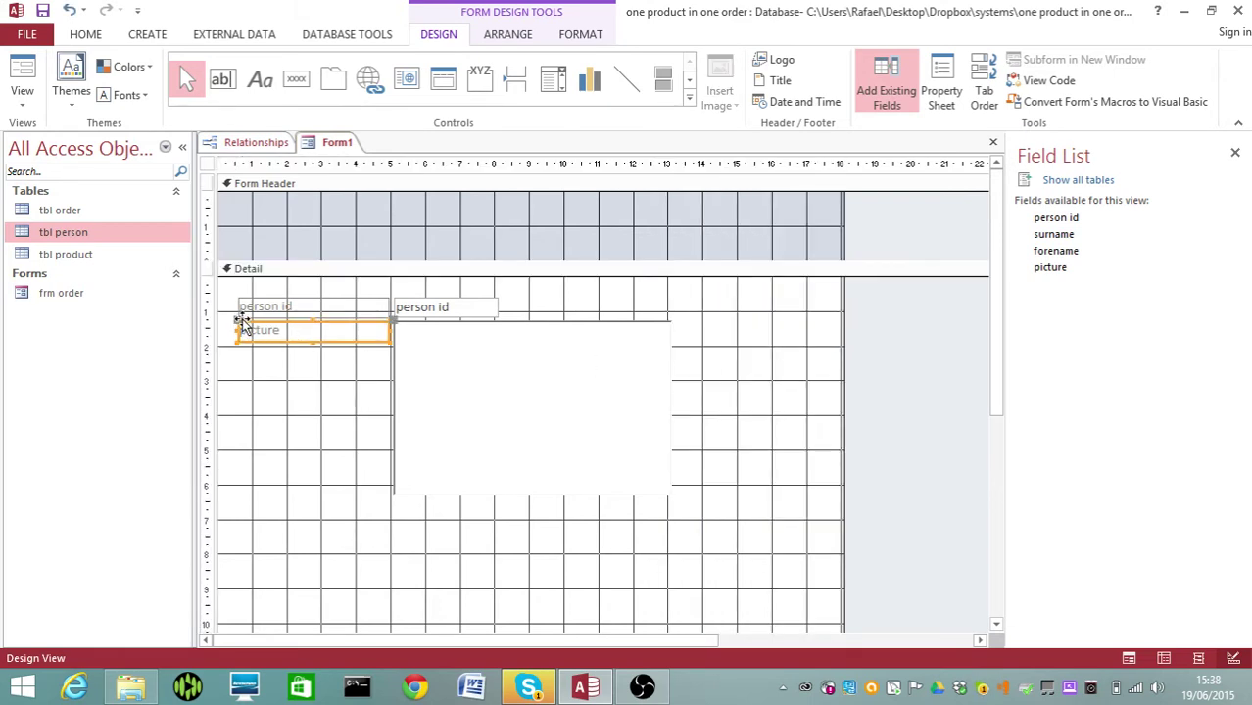
left_click(291, 416)
left_click(273, 335)
left_click_drag(237, 327, 460, 497)
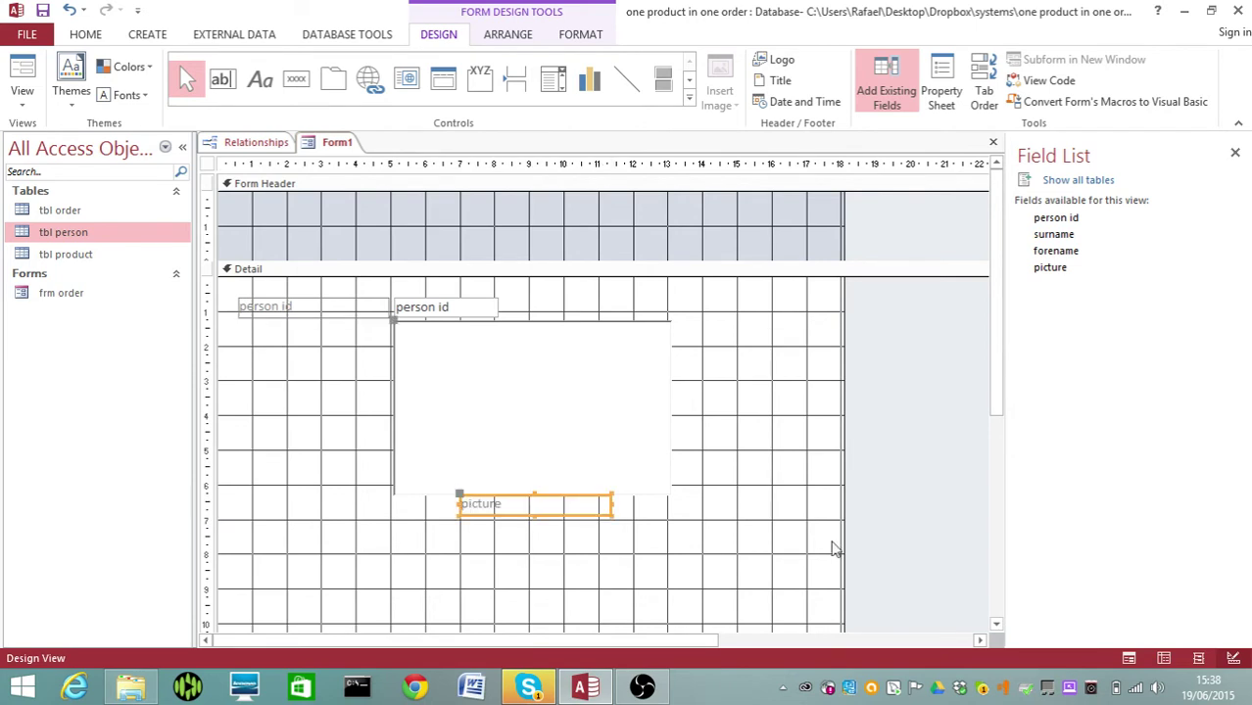
Step: Delete the person id text box and its label from the Detail section
left_click_drag(282, 307, 265, 338)
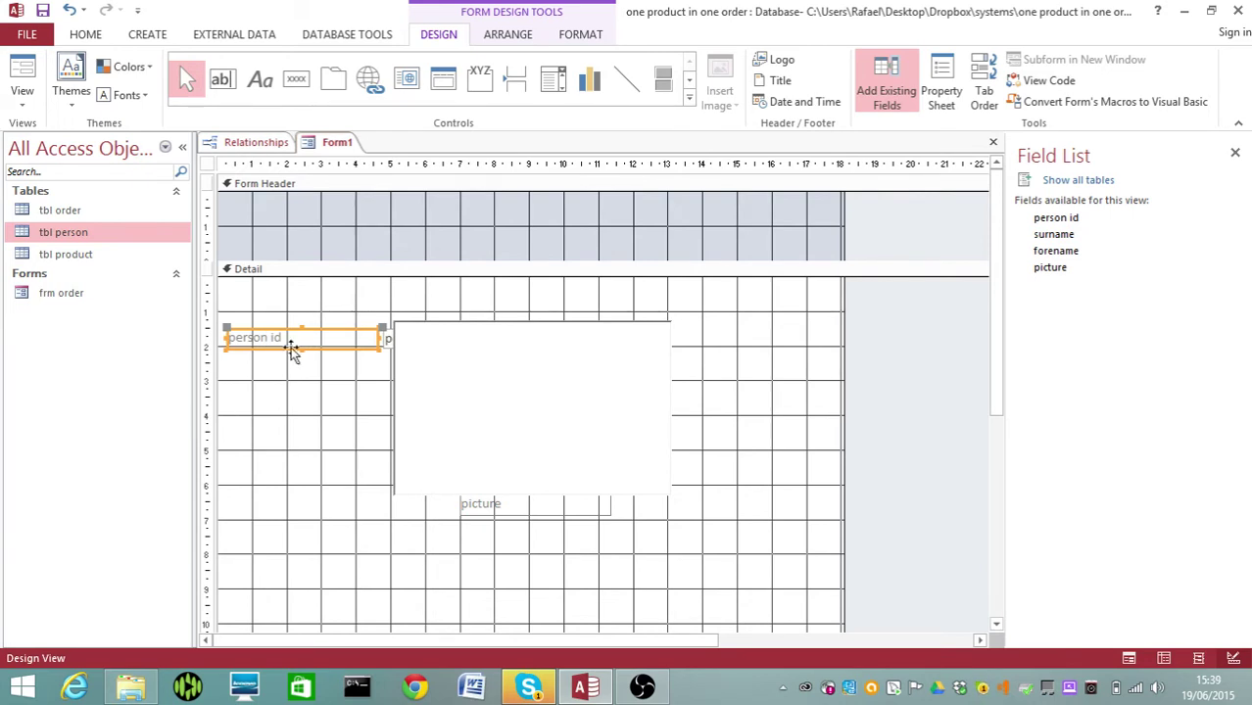
left_click(286, 385)
left_click_drag(290, 342, 428, 309)
left_click(382, 317)
left_click_drag(715, 322, 444, 302)
key("Delete")
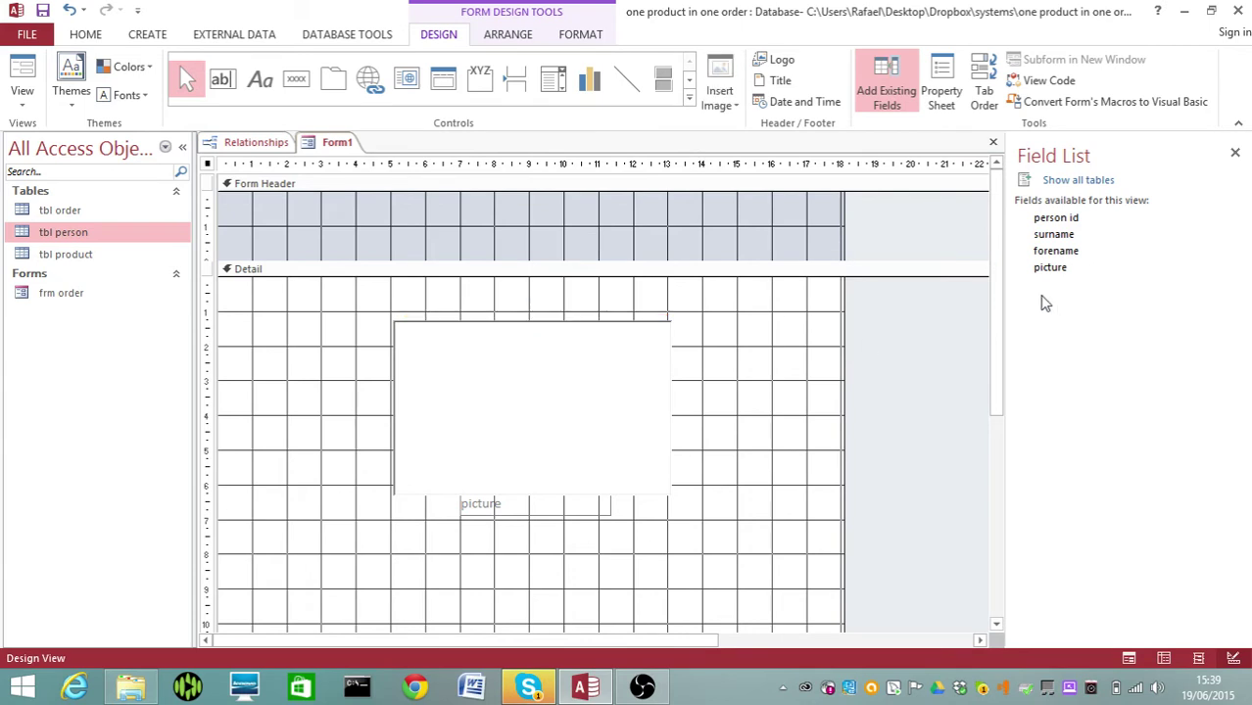
Step: Add the surname field to the Detail section and place it just above the picture frame, with its label starting at the 6 cm mark
left_click_drag(1049, 235, 564, 311)
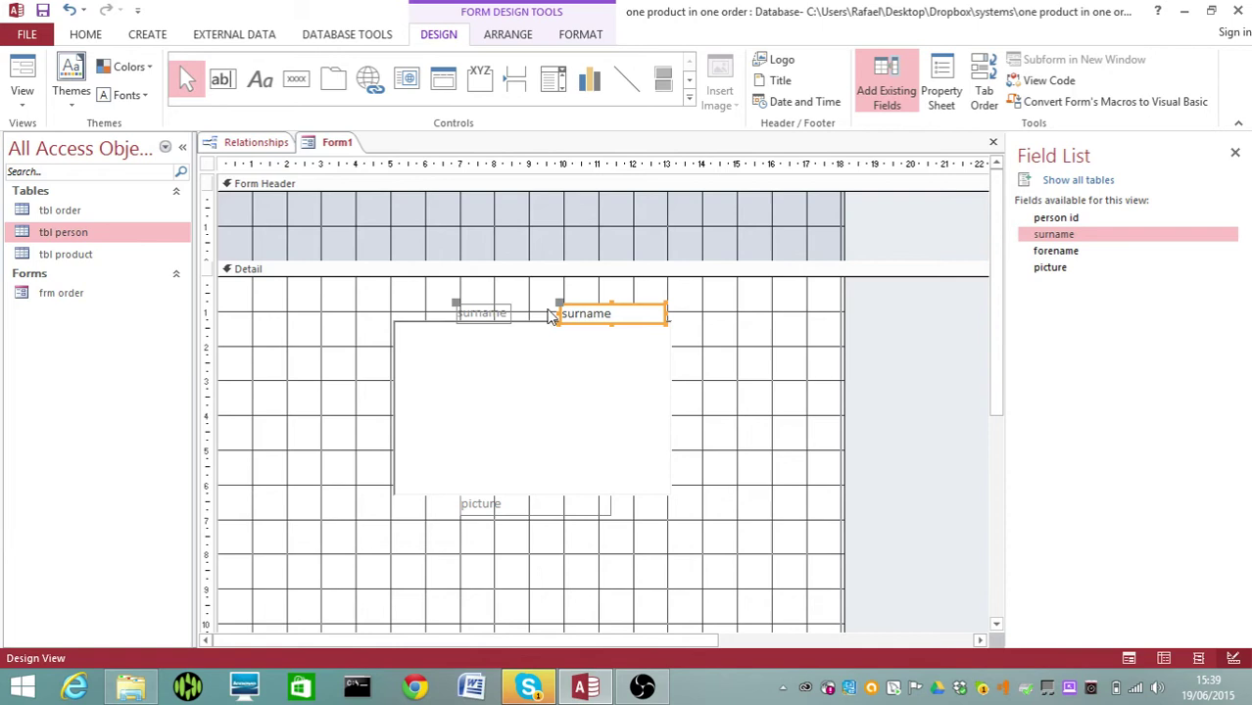
mouse_move(472, 314)
left_mouse_down()
mouse_move(439, 298)
mouse_move(501, 304)
mouse_move(456, 307)
left_mouse_up()
left_click(700, 374)
left_click(783, 325)
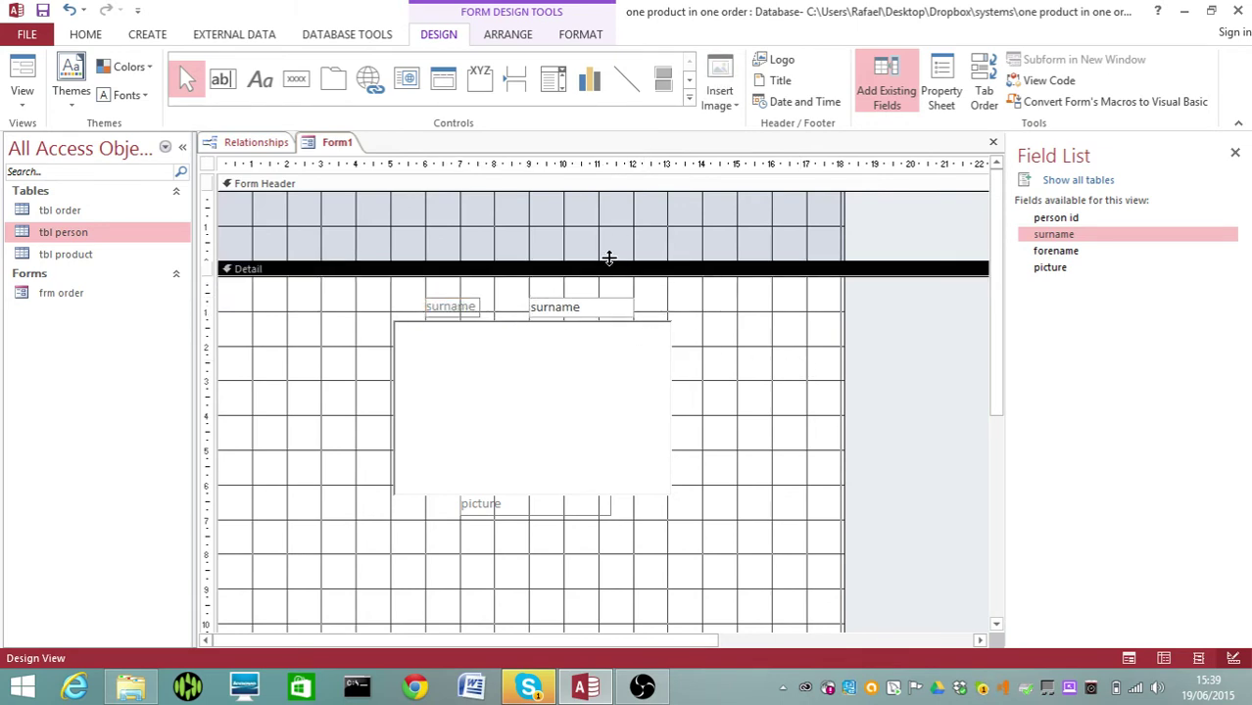
Step: Collapse the form header and footer to zero height and shorten the Detail section to about 7 cm
left_click_drag(607, 149, 607, 152)
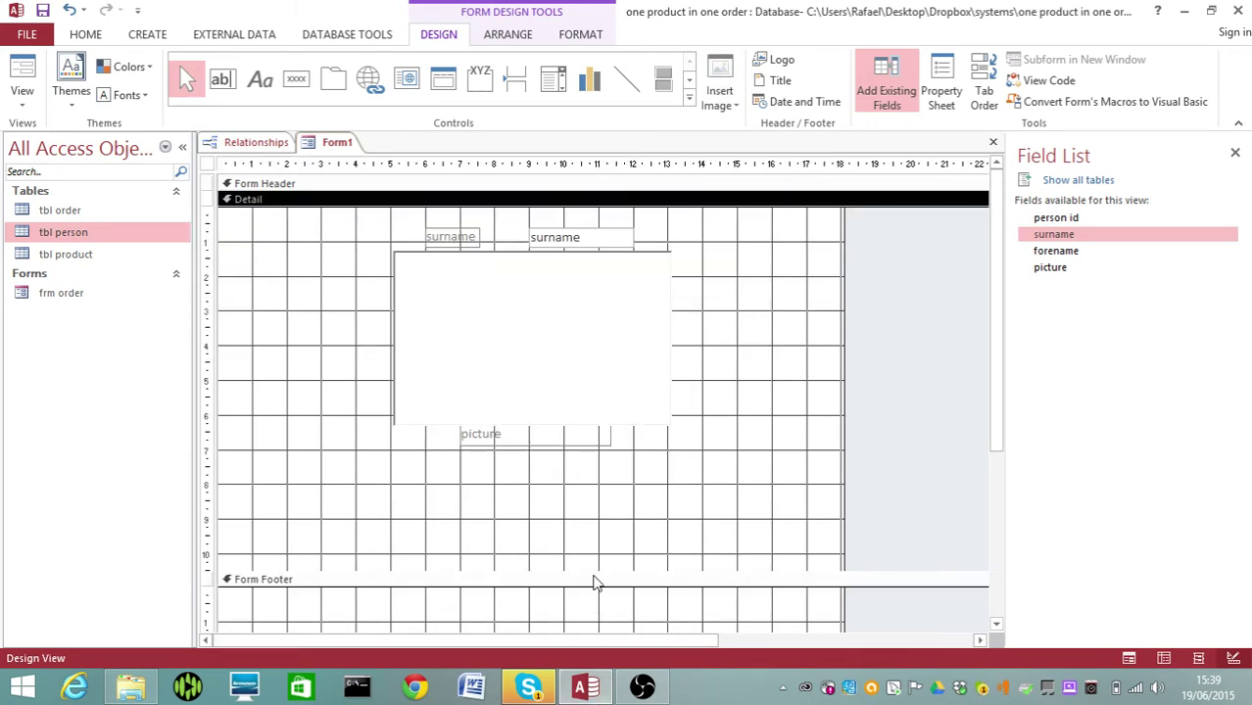
left_click_drag(596, 570, 603, 451)
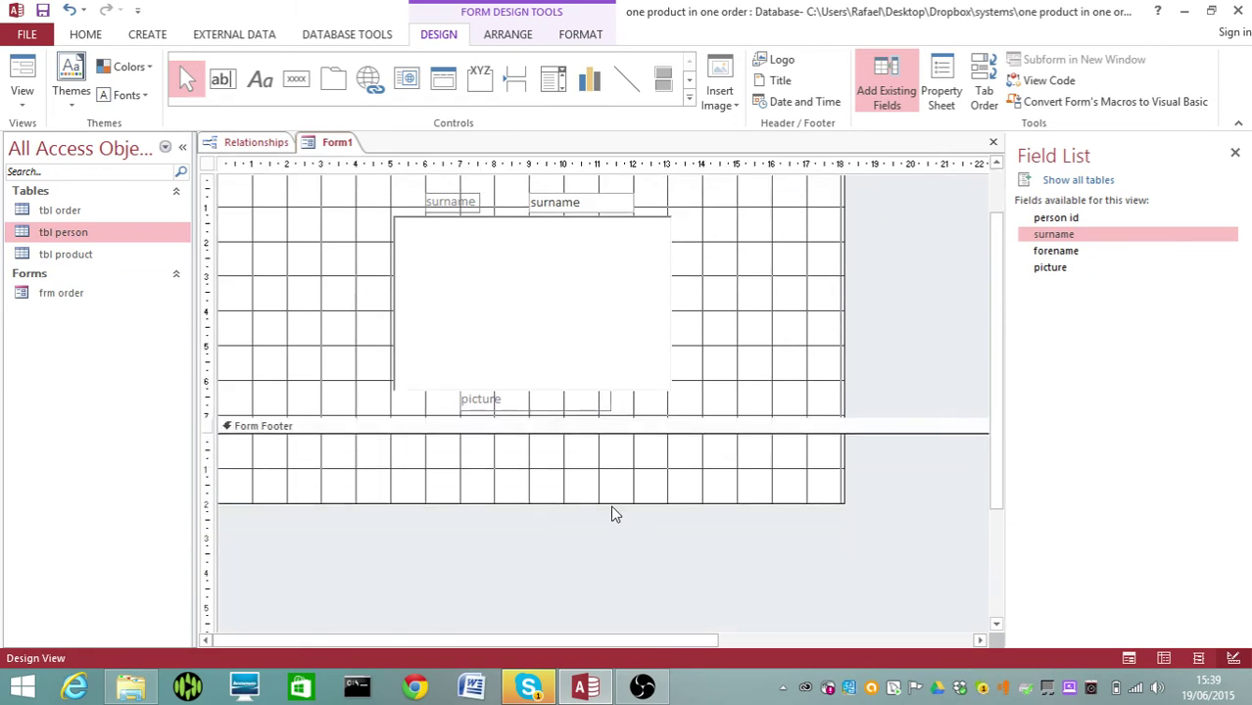
left_click(611, 506)
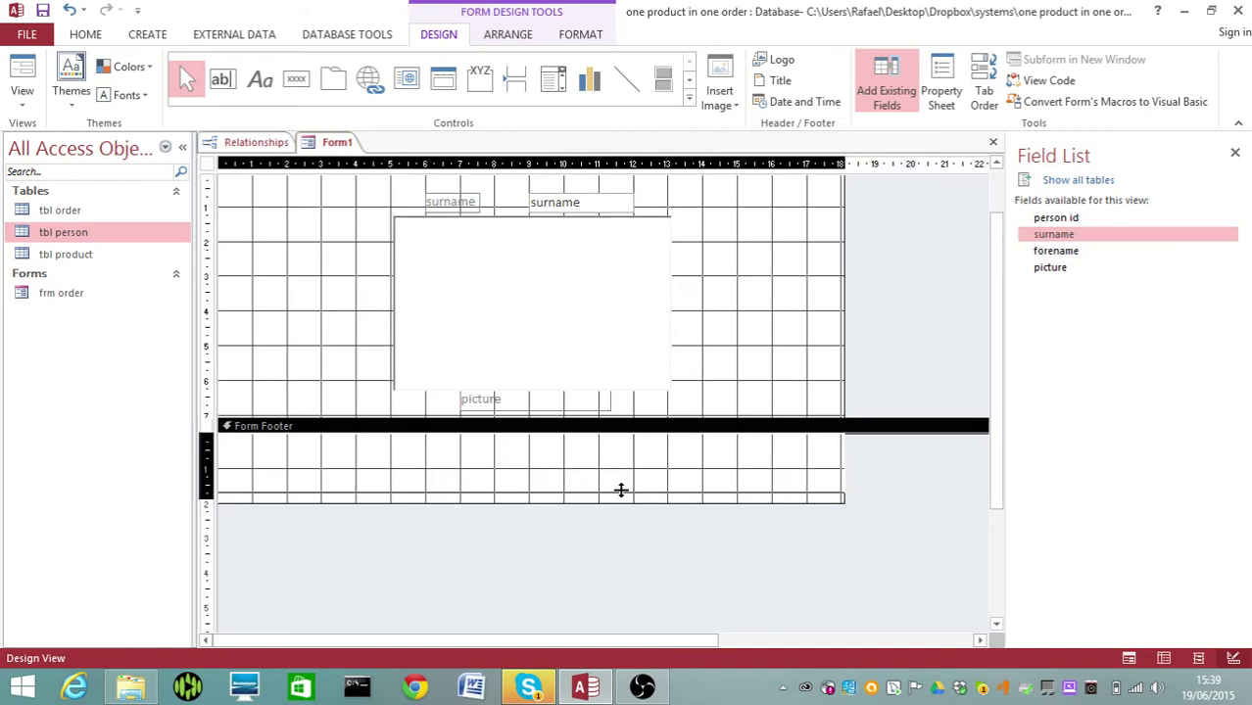
left_click_drag(621, 490, 796, 408)
Step: Move the surname and picture controls together to the form's left edge and narrow the form to about 8.3 cm
left_click_drag(738, 352, 394, 214)
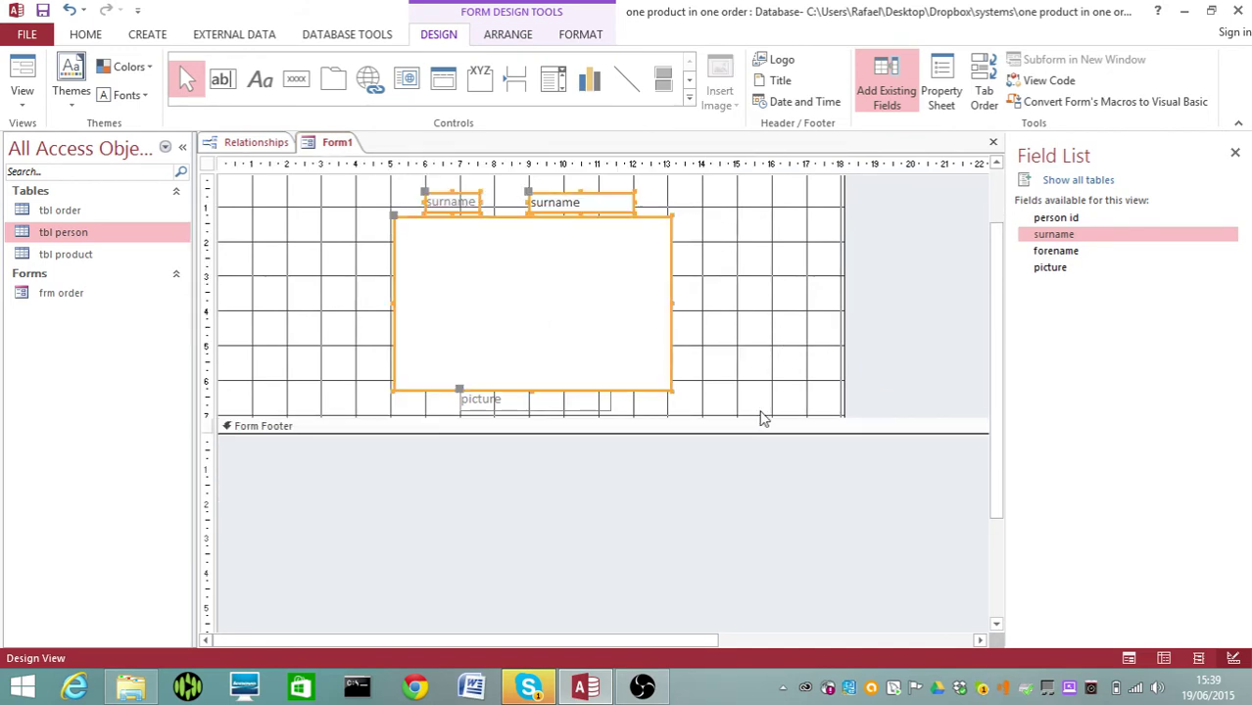
left_click_drag(743, 410, 382, 194)
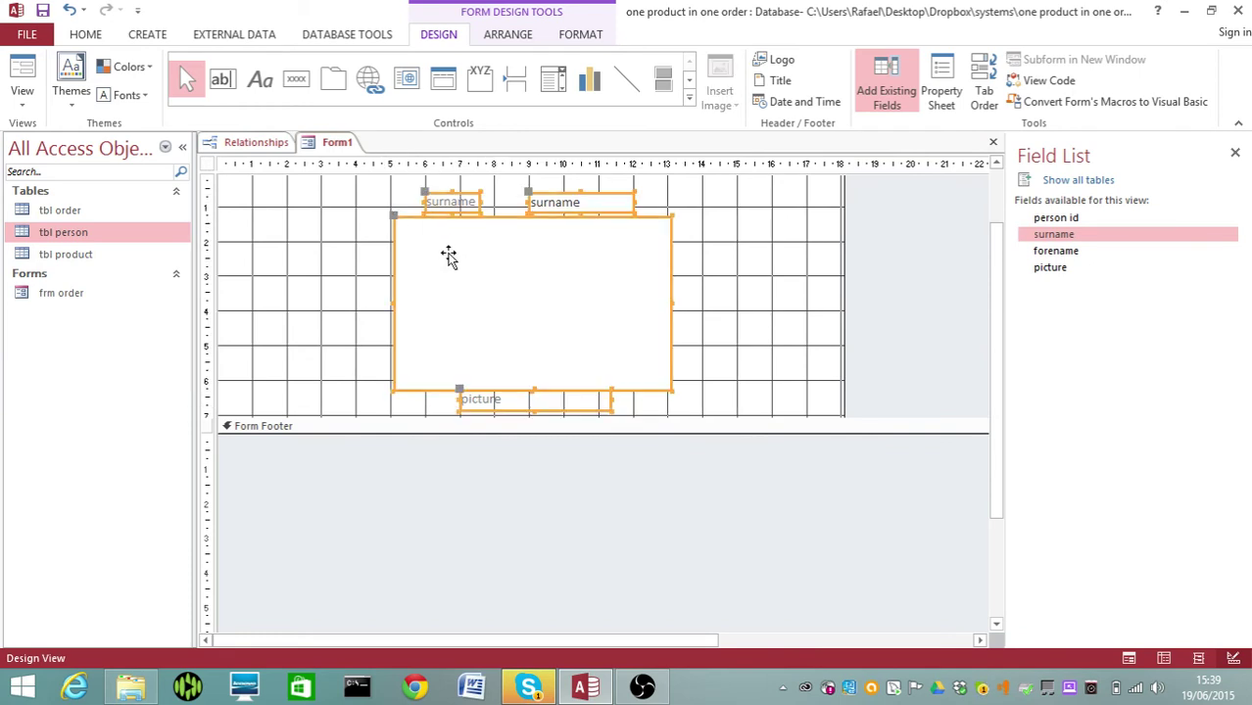
left_click_drag(449, 255, 278, 252)
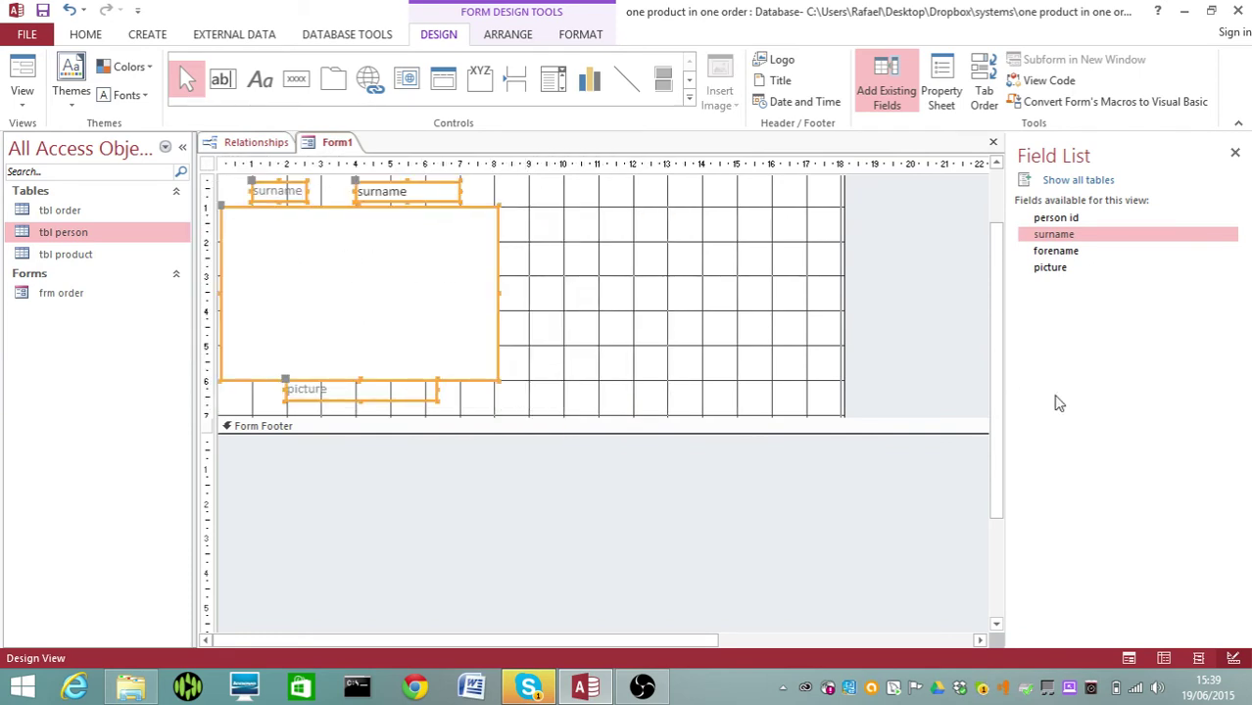
left_click(835, 313)
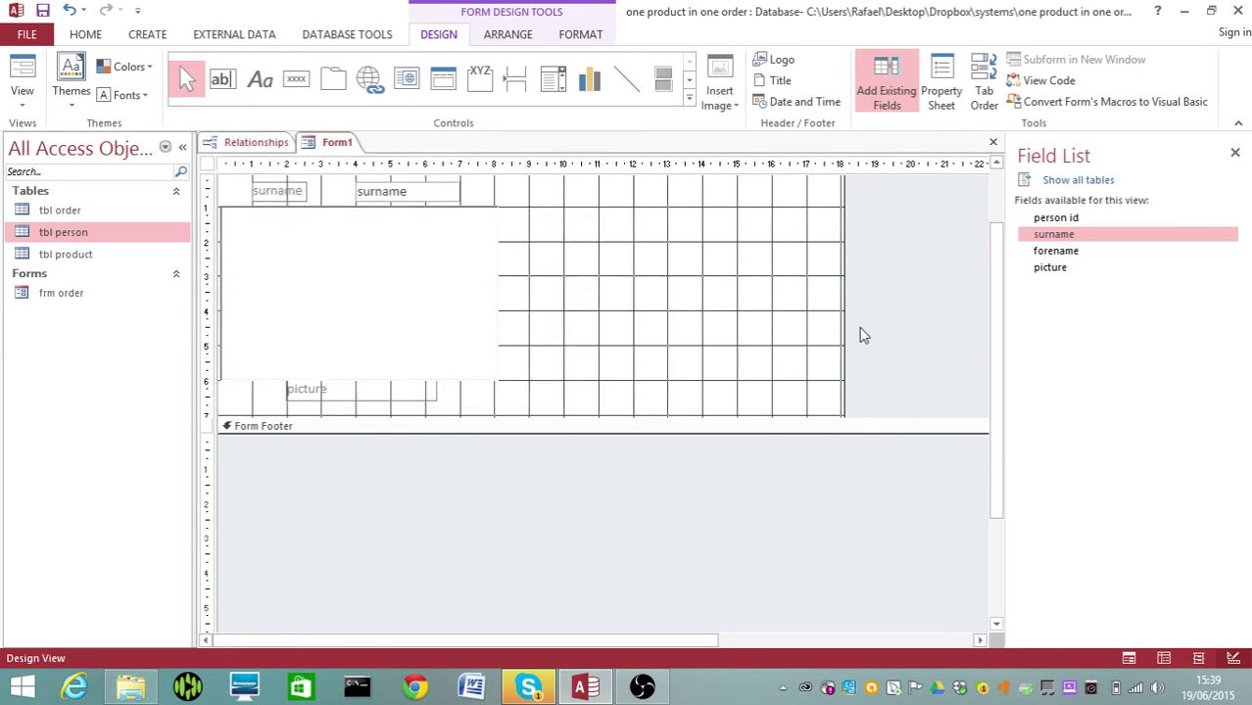
left_click_drag(842, 330, 505, 338)
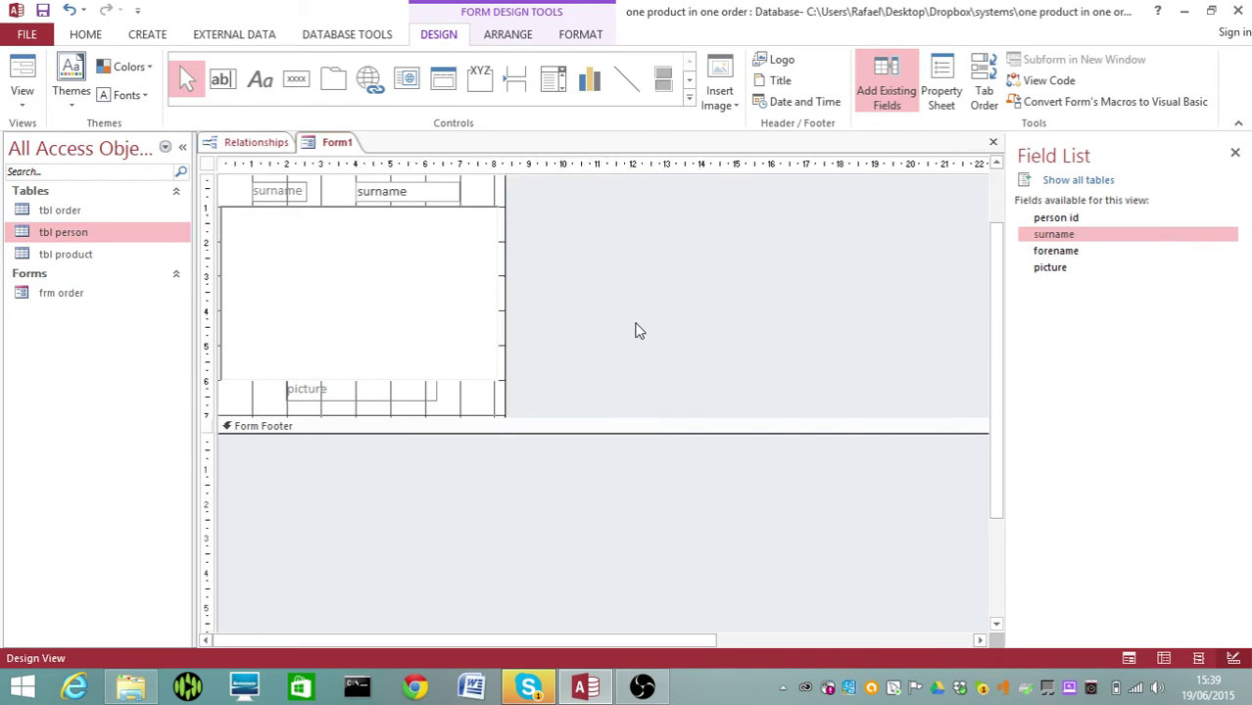
Step: Close the new form and save it as frm sub person
left_click(993, 142)
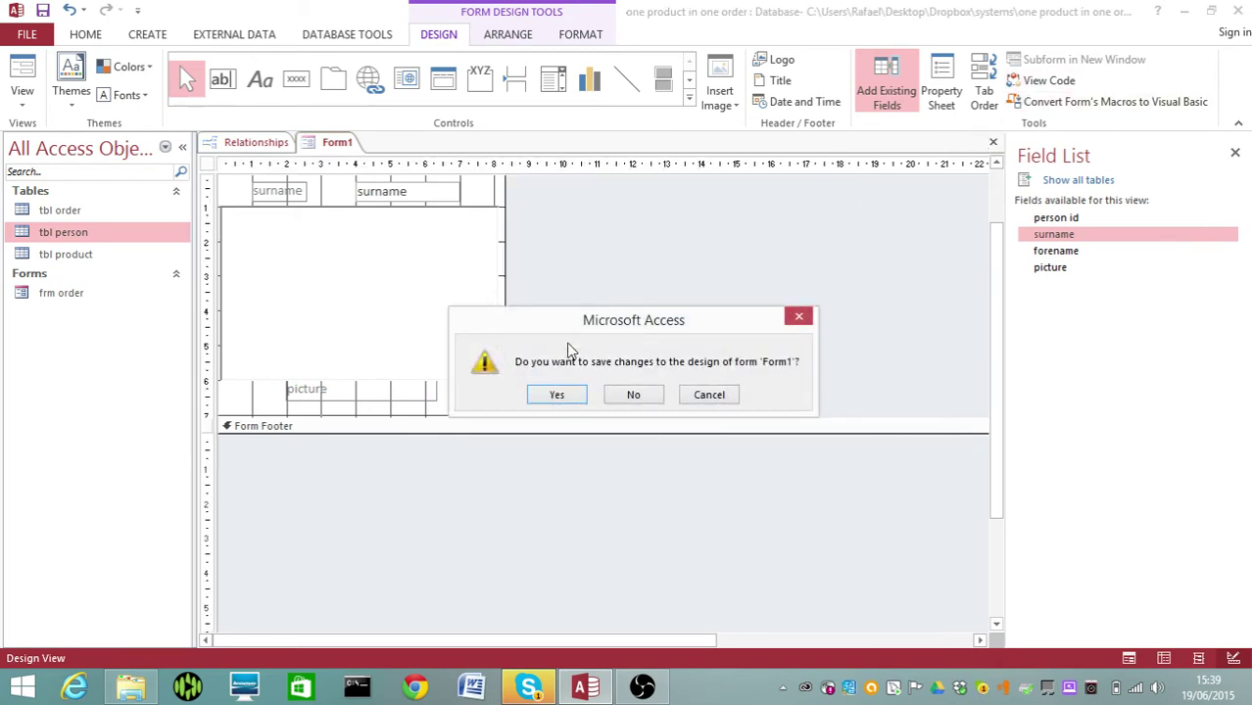
left_click(556, 394)
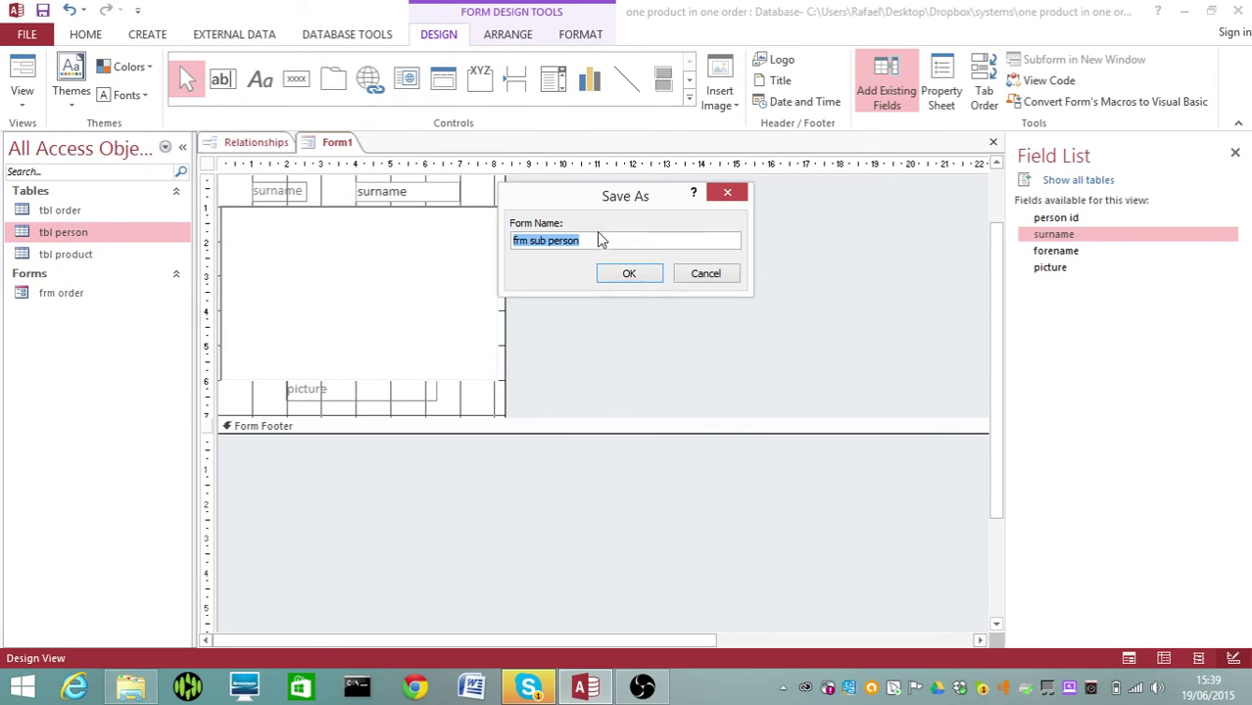
left_click(619, 273)
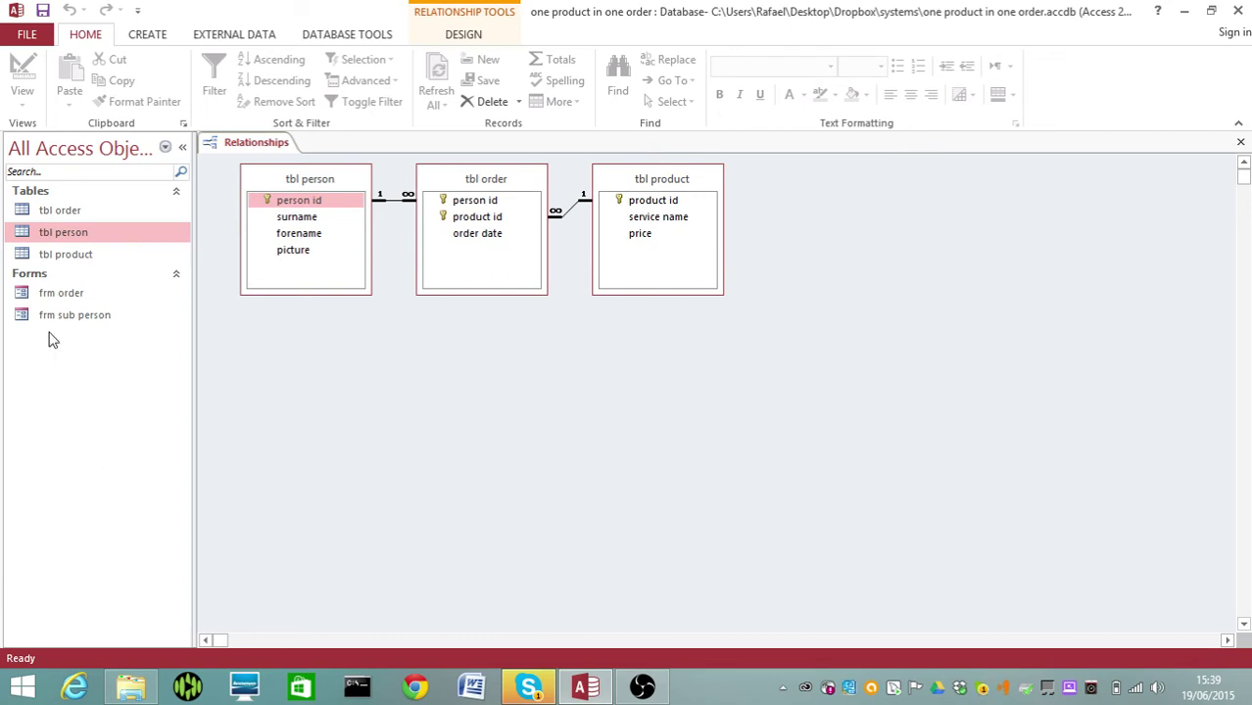
Step: Open frm order in Design View and draw a subform about 9 cm wide and 6.3 cm high in the Detail section below person id
left_click(75, 296)
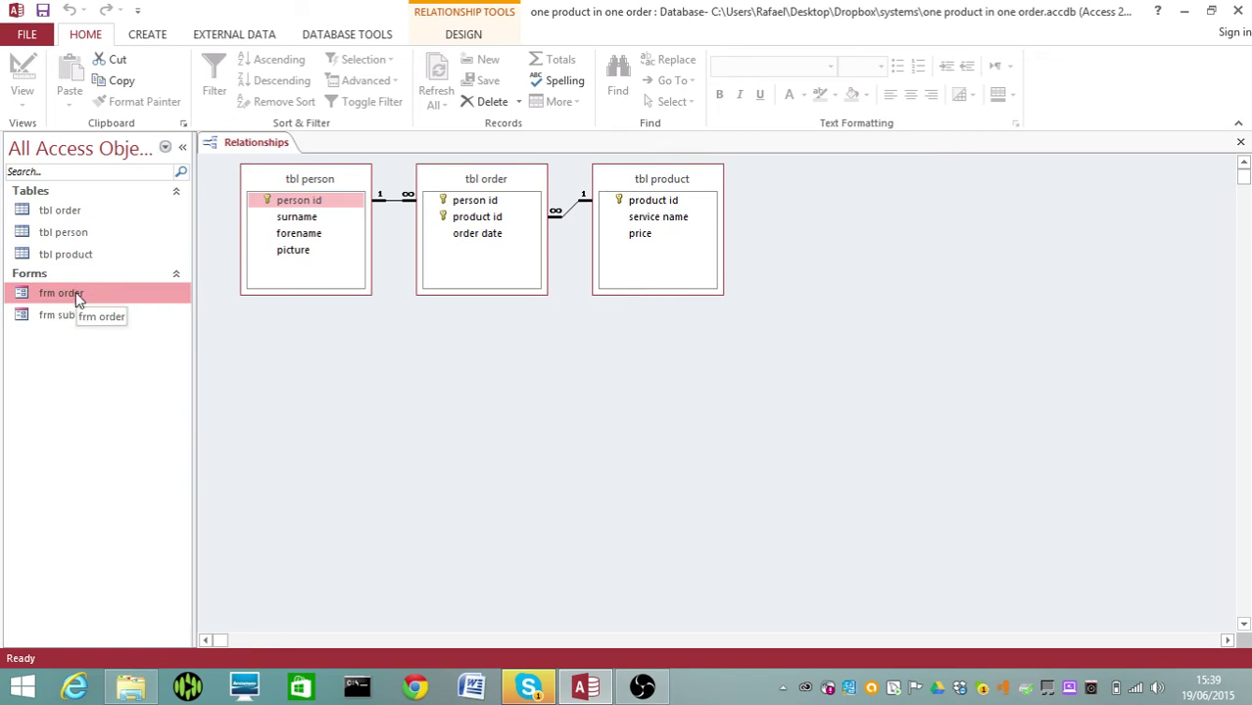
right_click(76, 297)
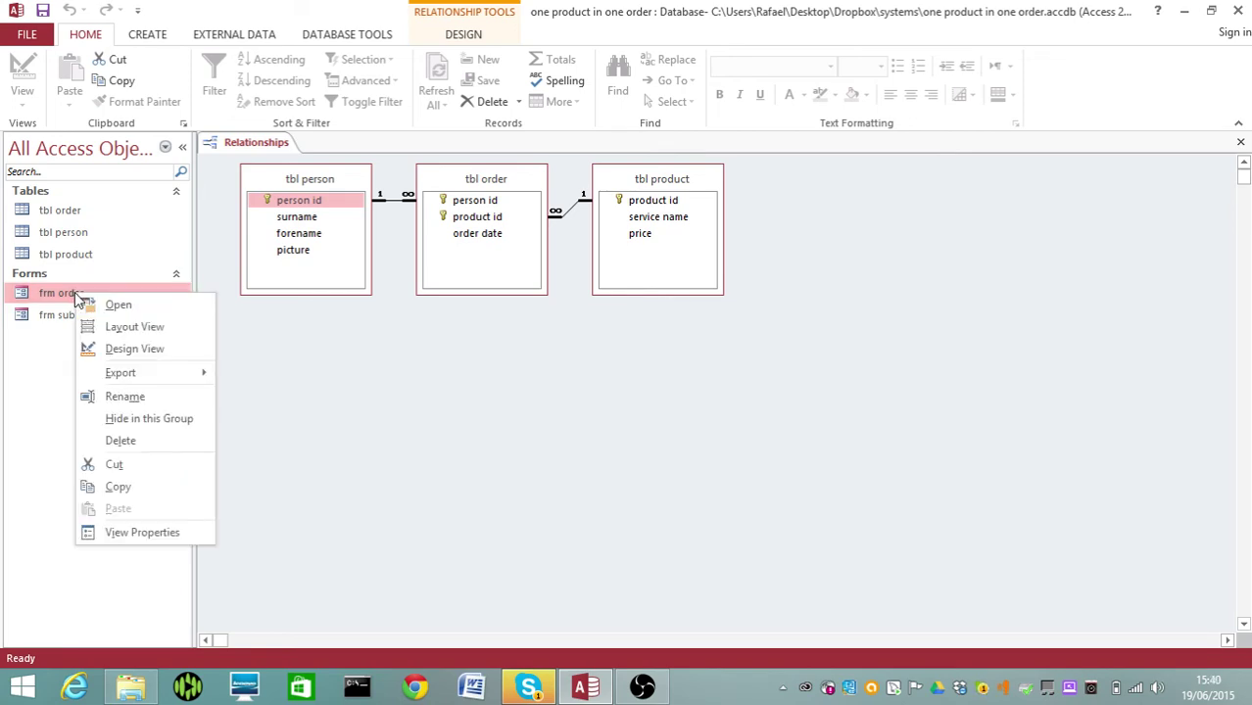
left_click(125, 349)
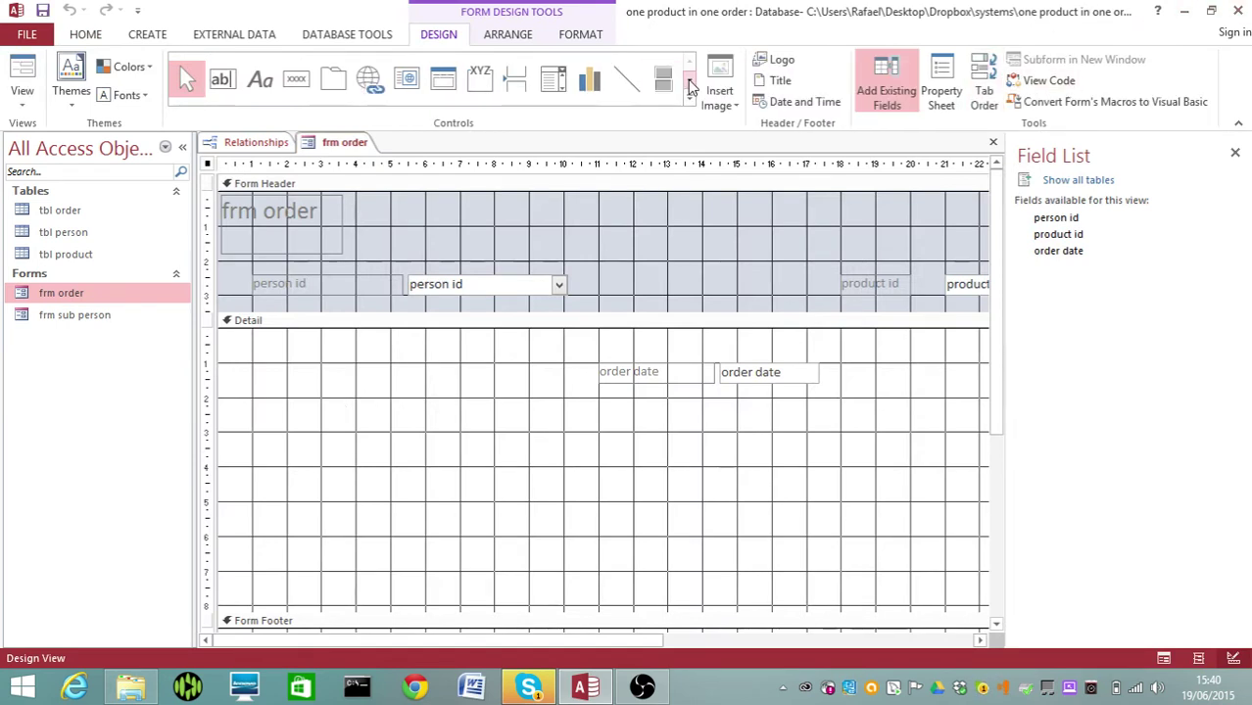
left_click(690, 79)
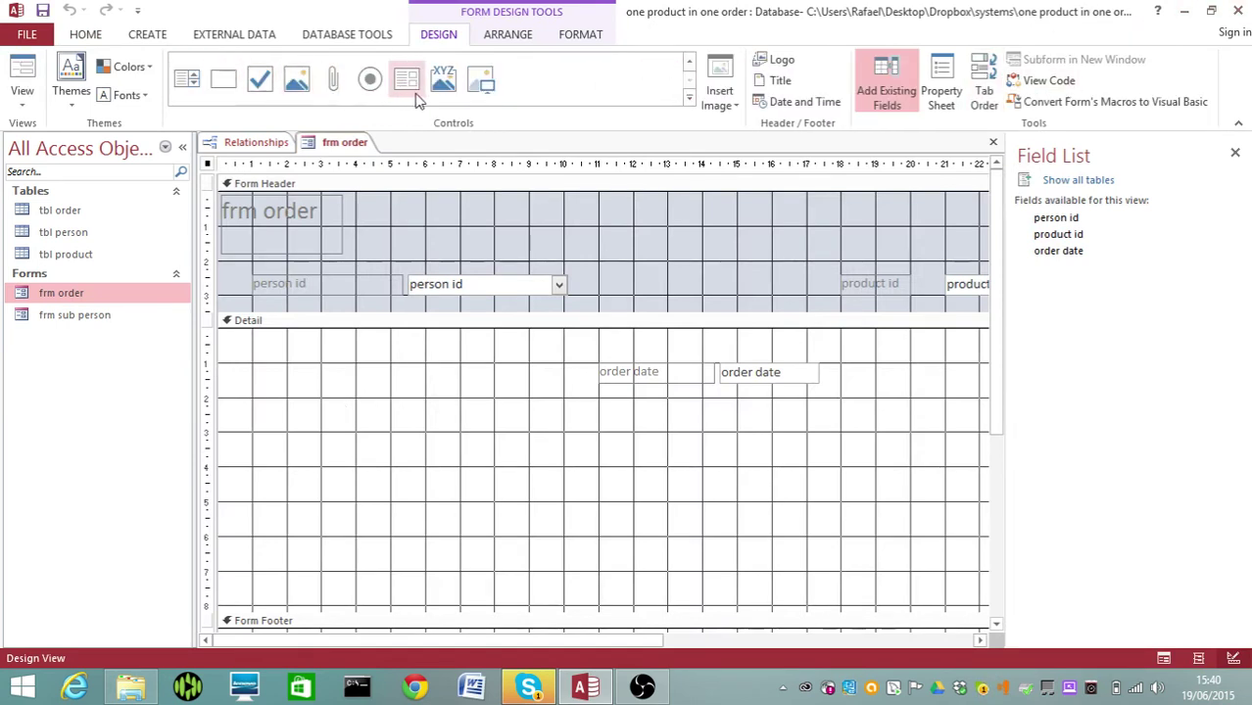
left_click(408, 83)
left_click_drag(250, 333, 569, 546)
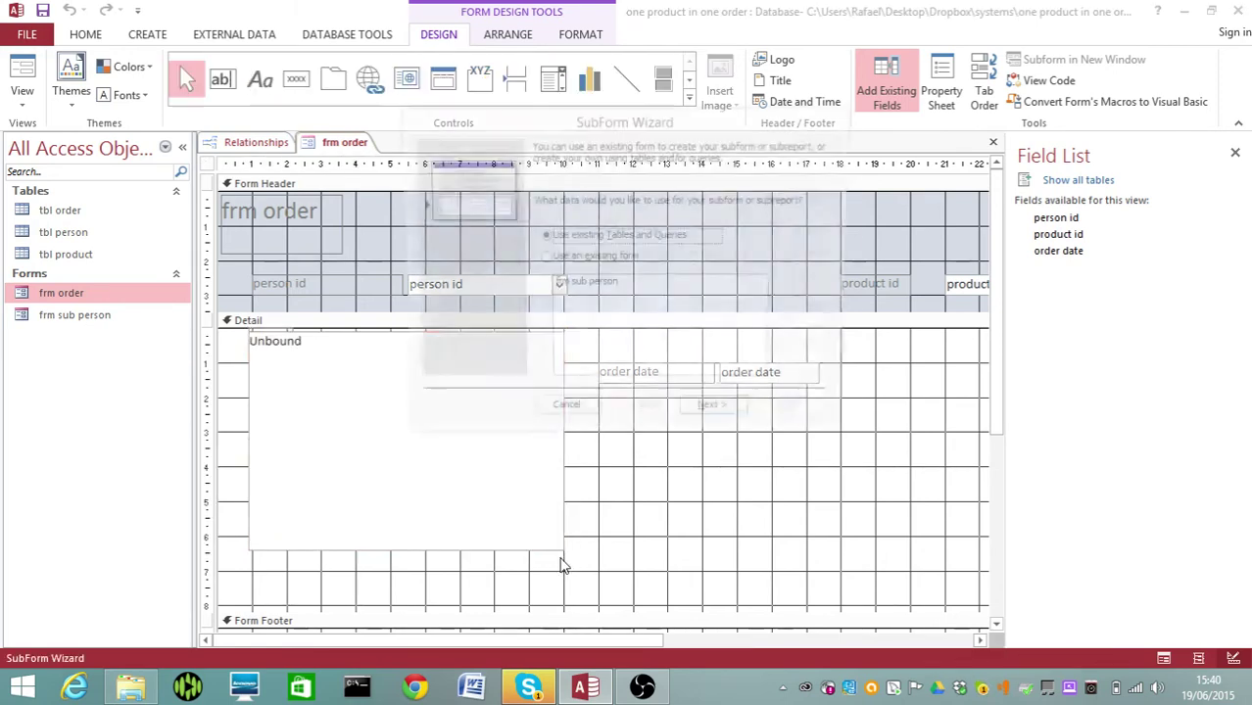
Step: Base the subform on the existing form frm sub person, keeping the suggested link and the name frm sub person
left_click(587, 286)
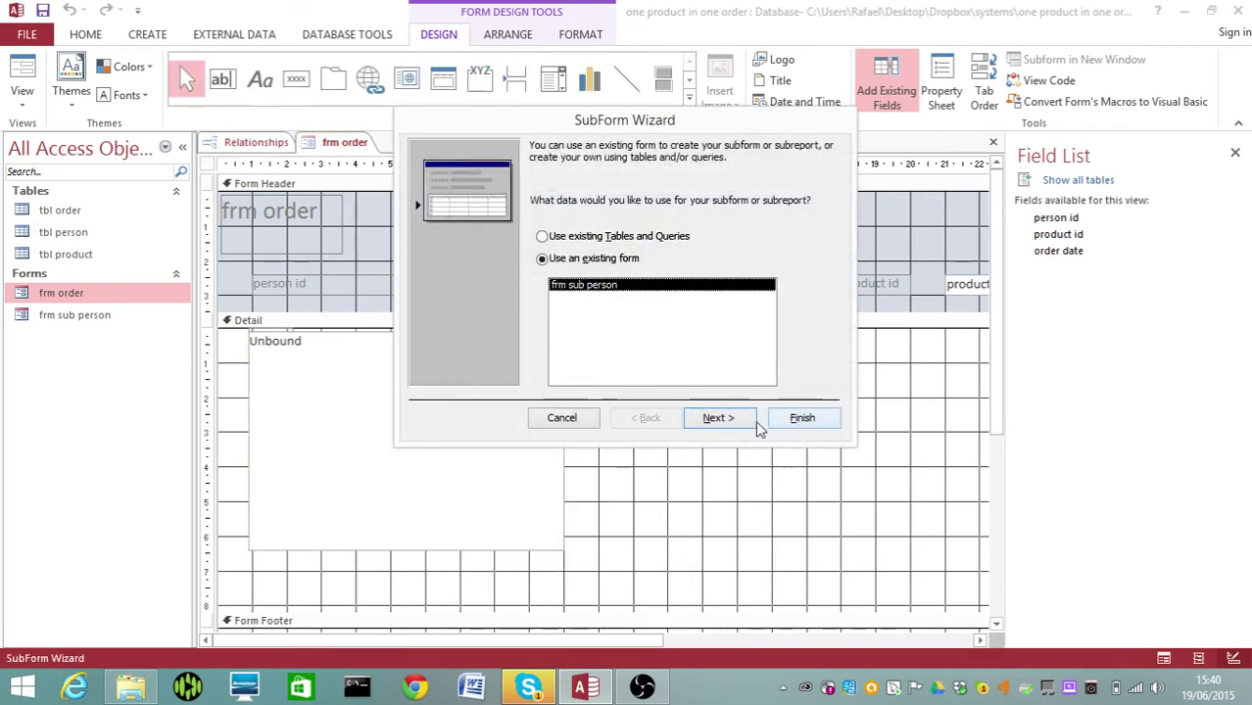
left_click(719, 420)
left_click(719, 420)
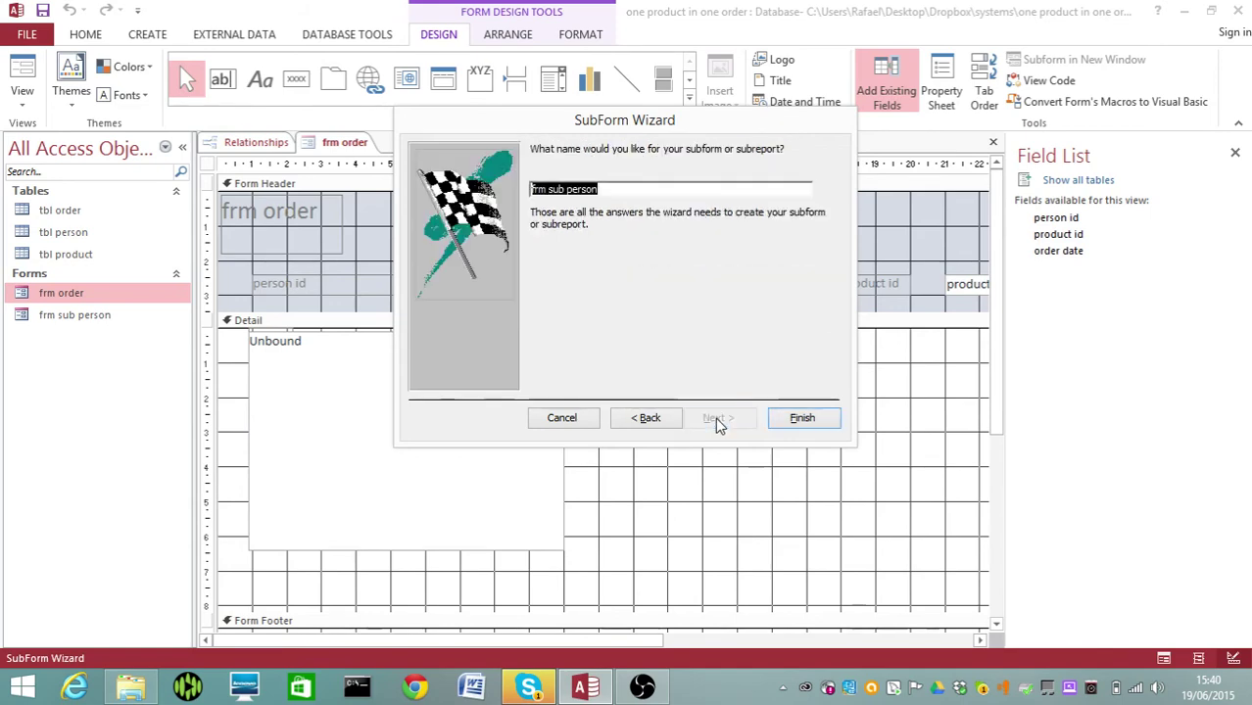
left_click(792, 422)
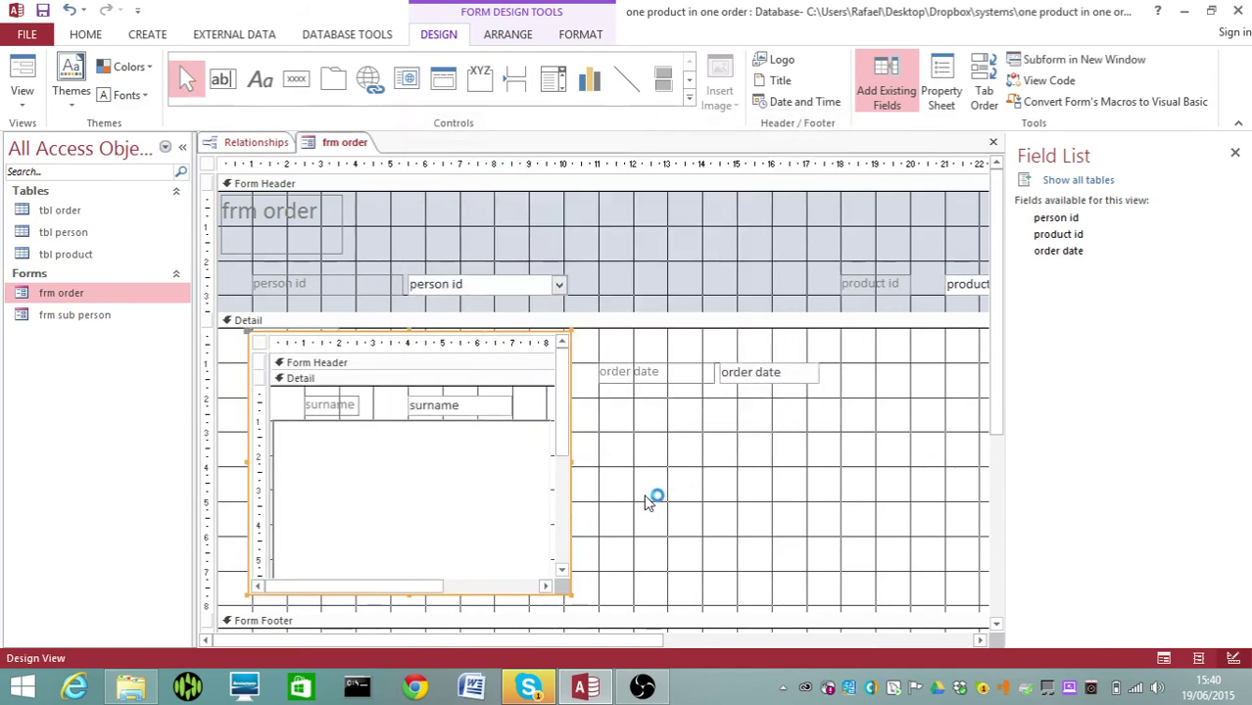
Step: Preview frm order with its embedded person subform in Form View, and close it with the design changes saved
right_click(350, 147)
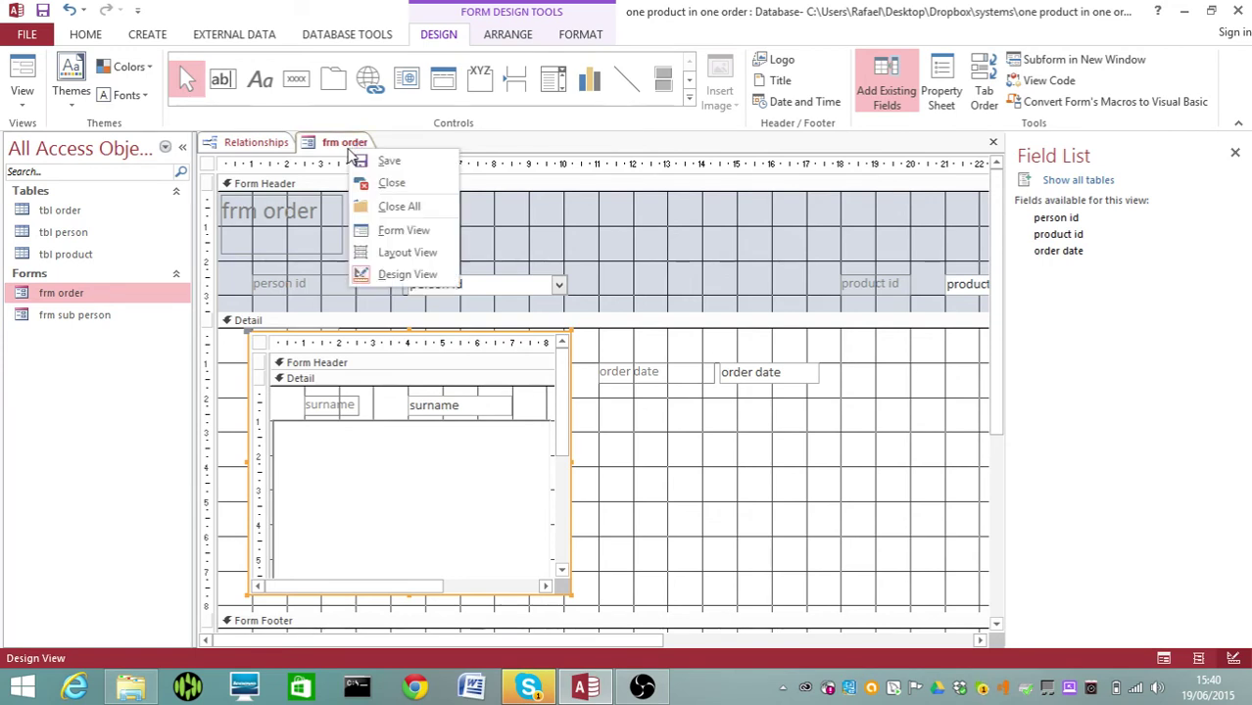
left_click(405, 233)
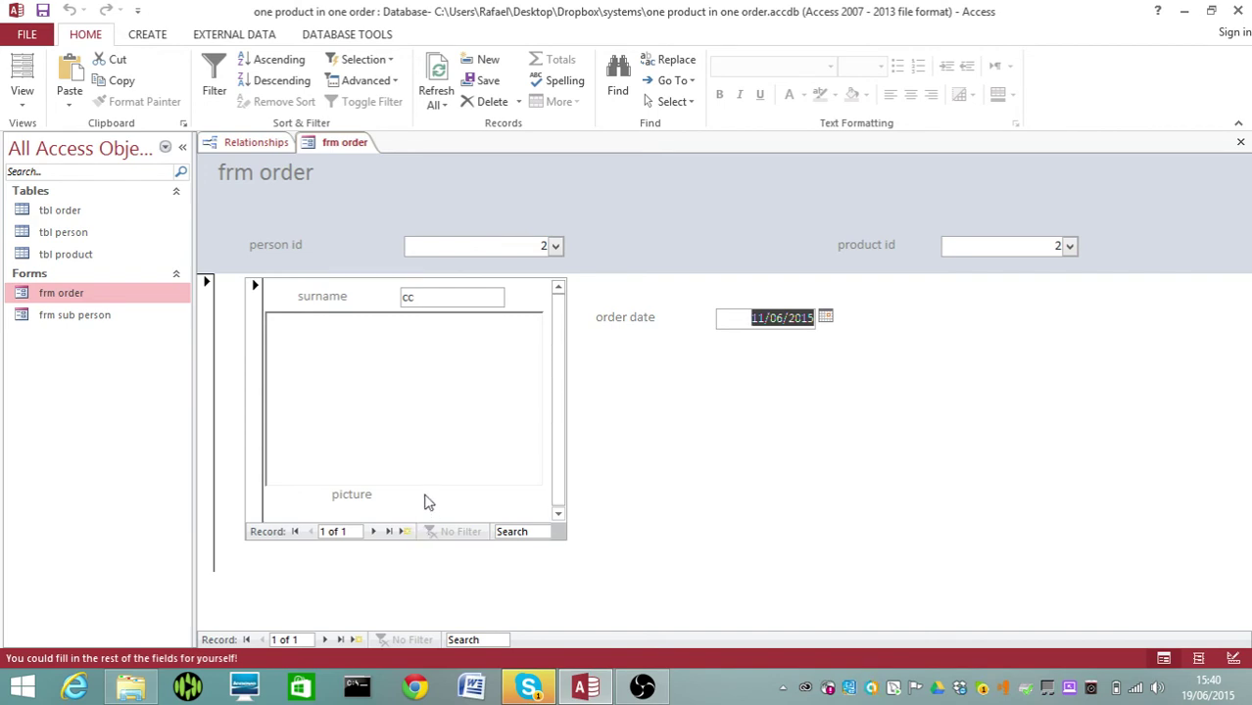
left_click(1241, 142)
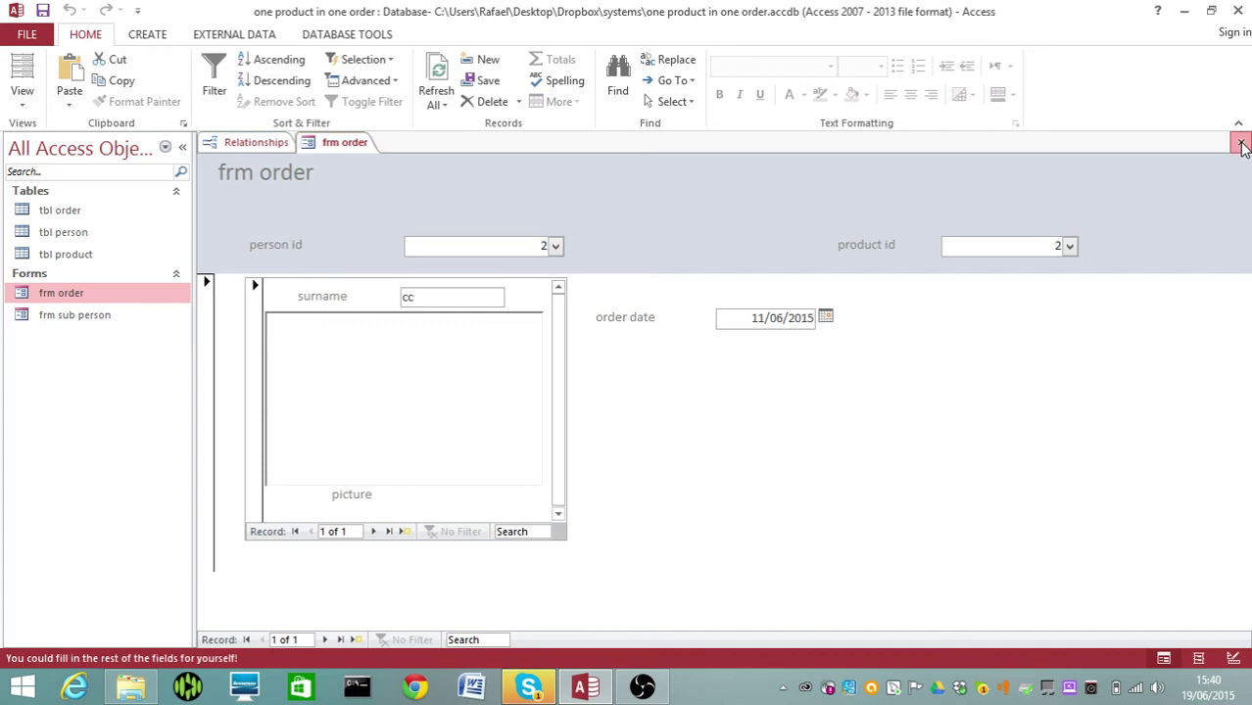
left_click(540, 398)
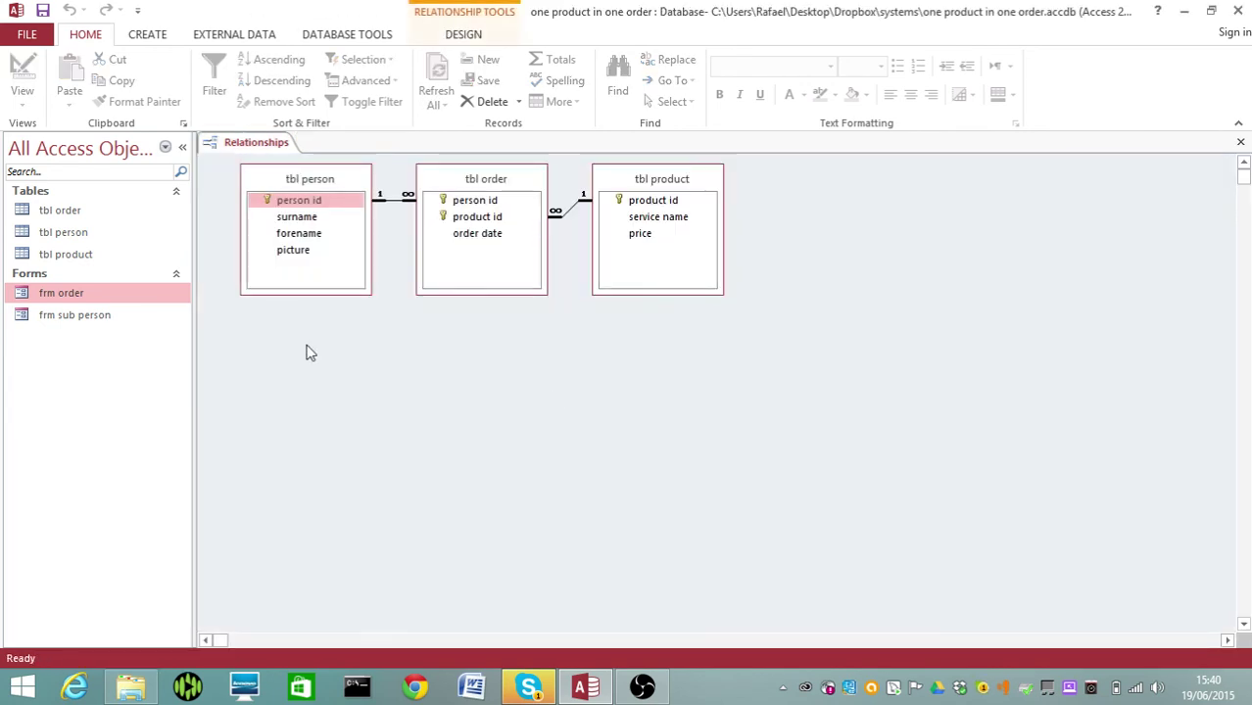
Step: Open frm sub person in Design View and set the form's Record Selectors and Navigation Buttons properties to No
left_click(92, 316)
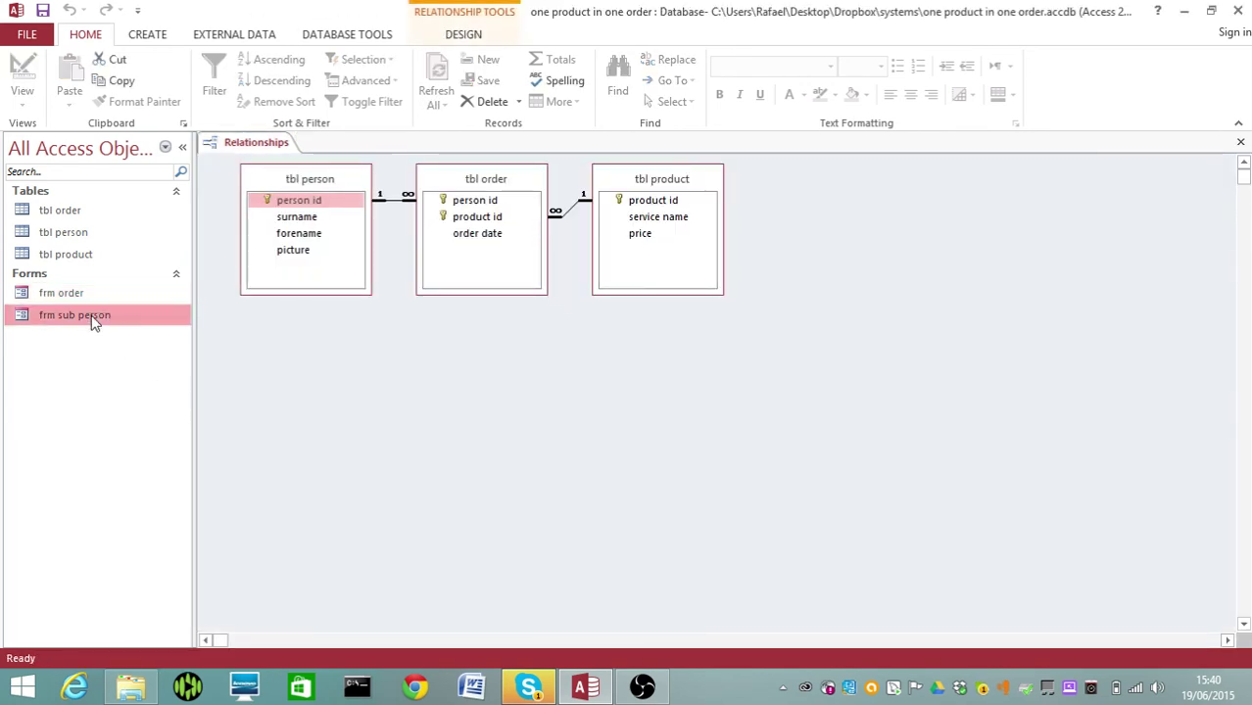
right_click(98, 318)
left_click(147, 374)
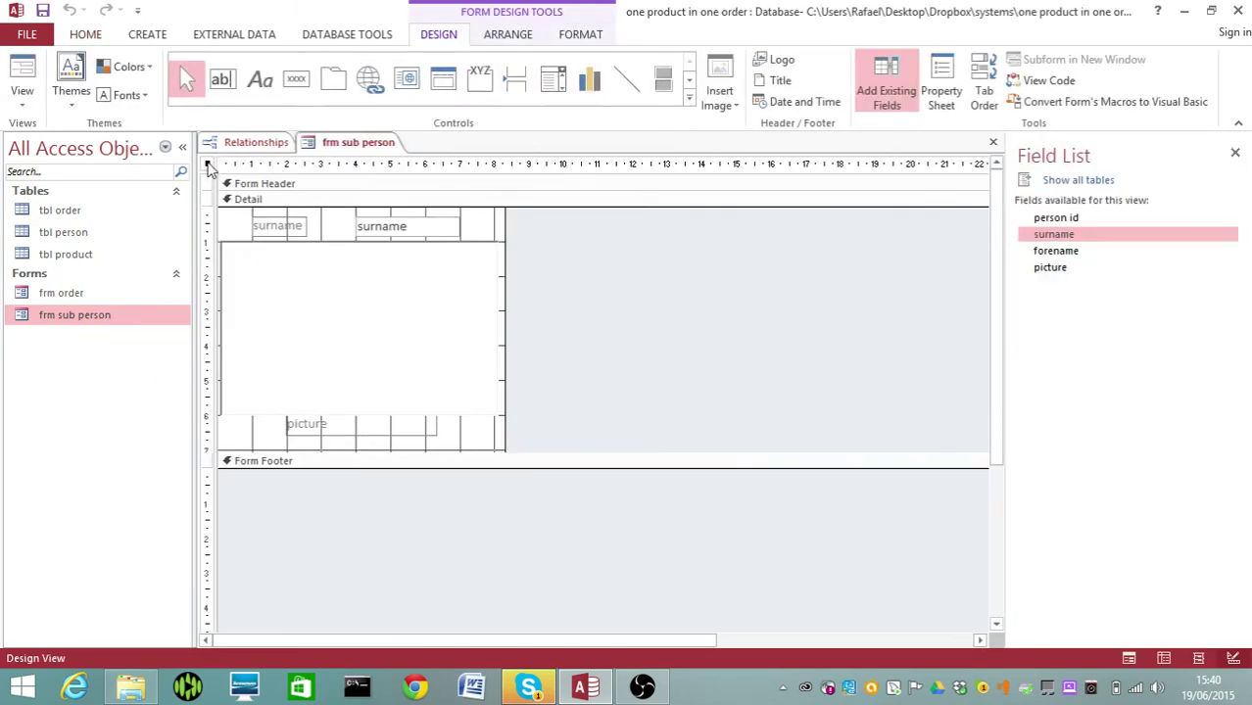
right_click(210, 166)
left_click(247, 326)
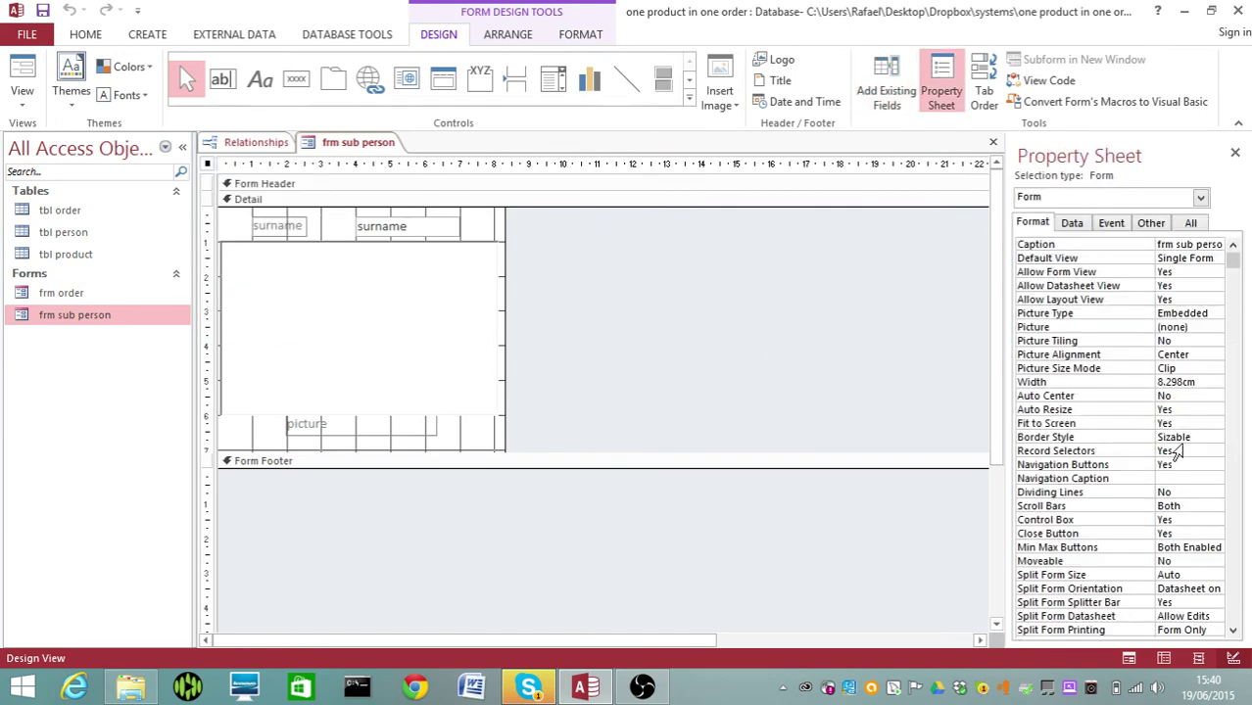
left_click(1171, 451)
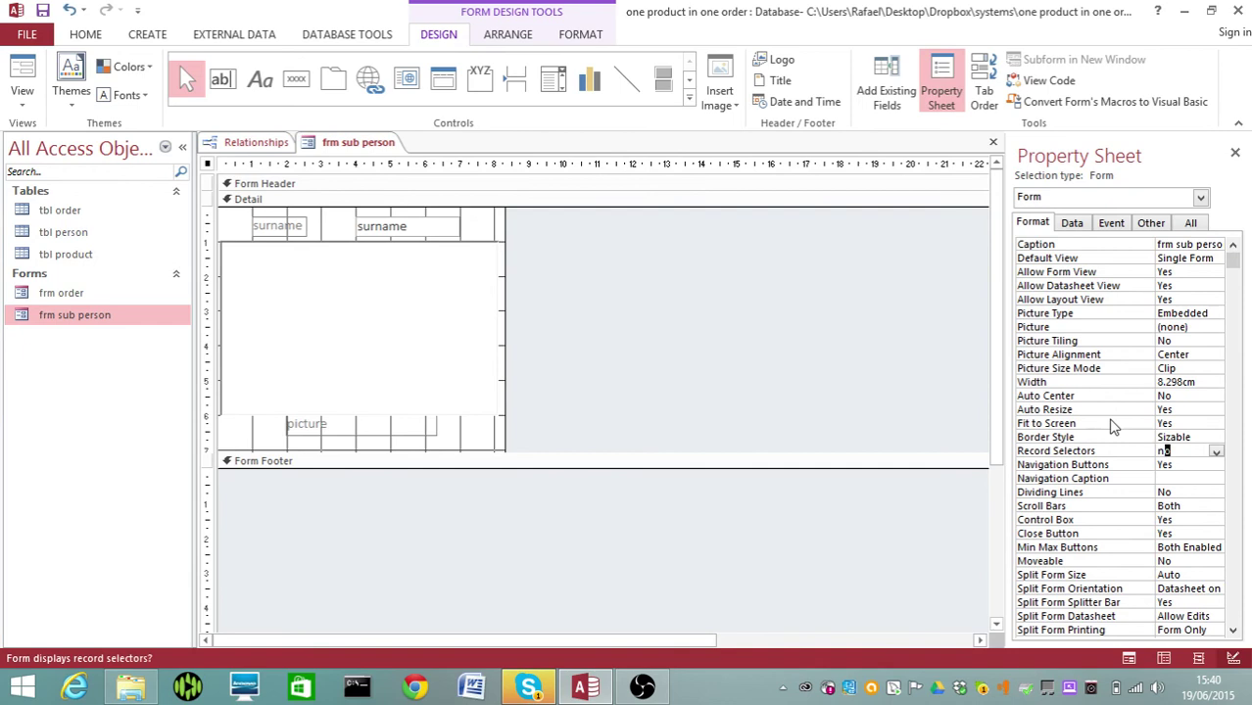
key("Return")
type("n")
key("Return")
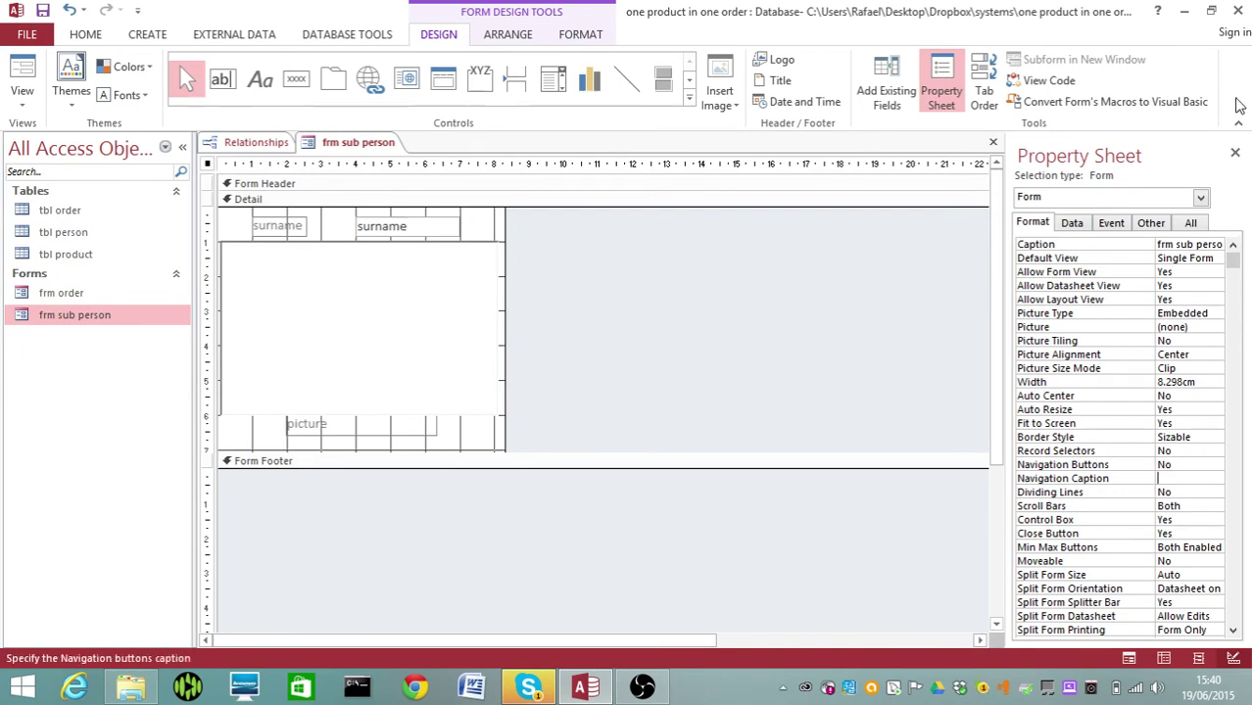
left_click(1235, 153)
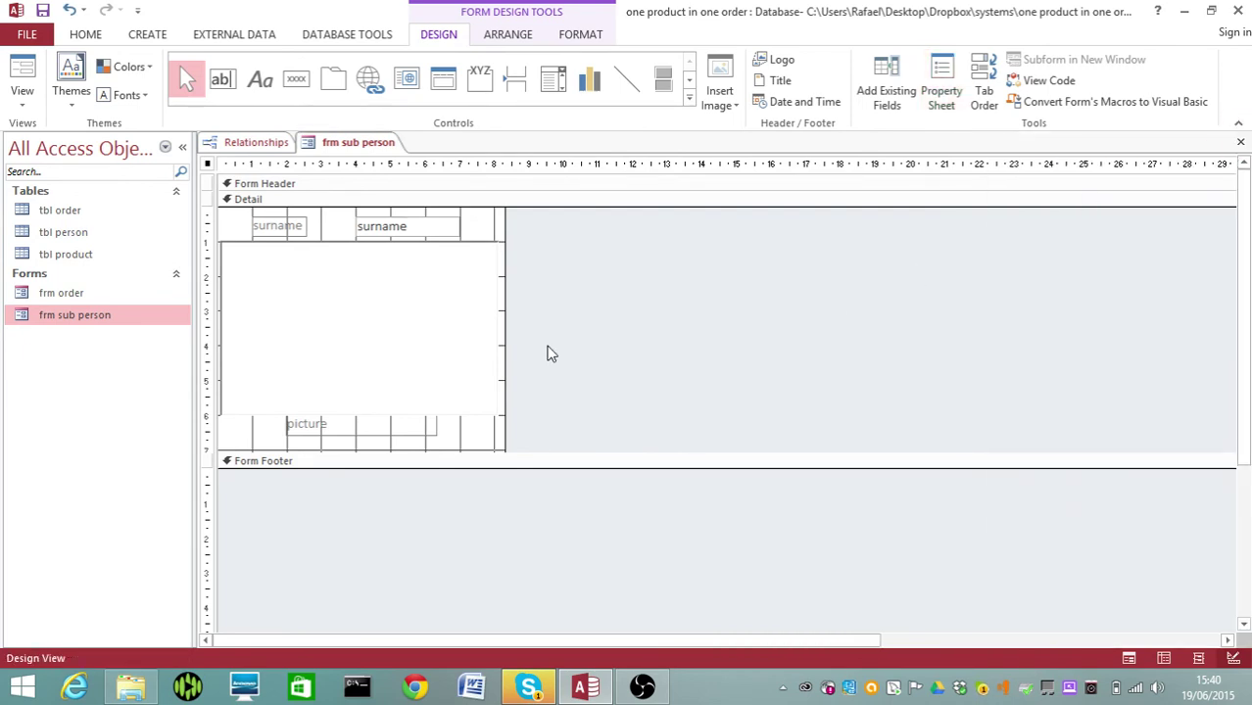
Step: Close frm sub person with its design changes saved and open frm order in Form View
left_click(1241, 142)
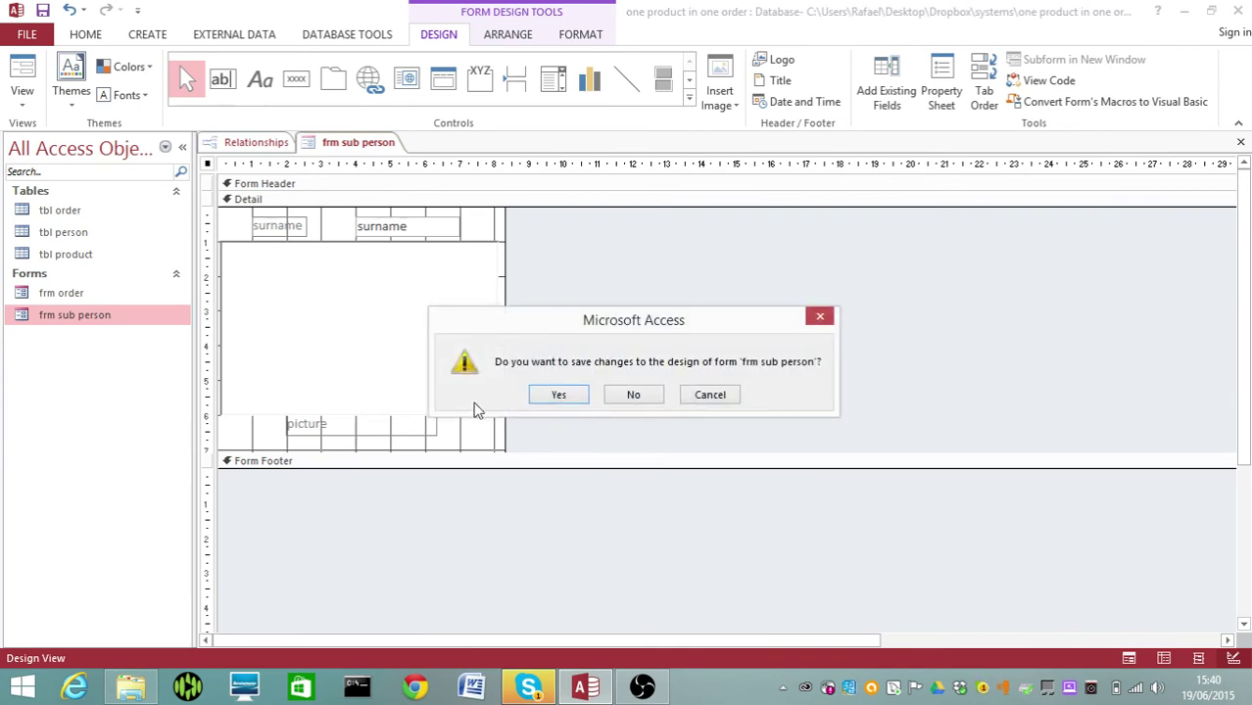
left_click(560, 396)
double_click(51, 296)
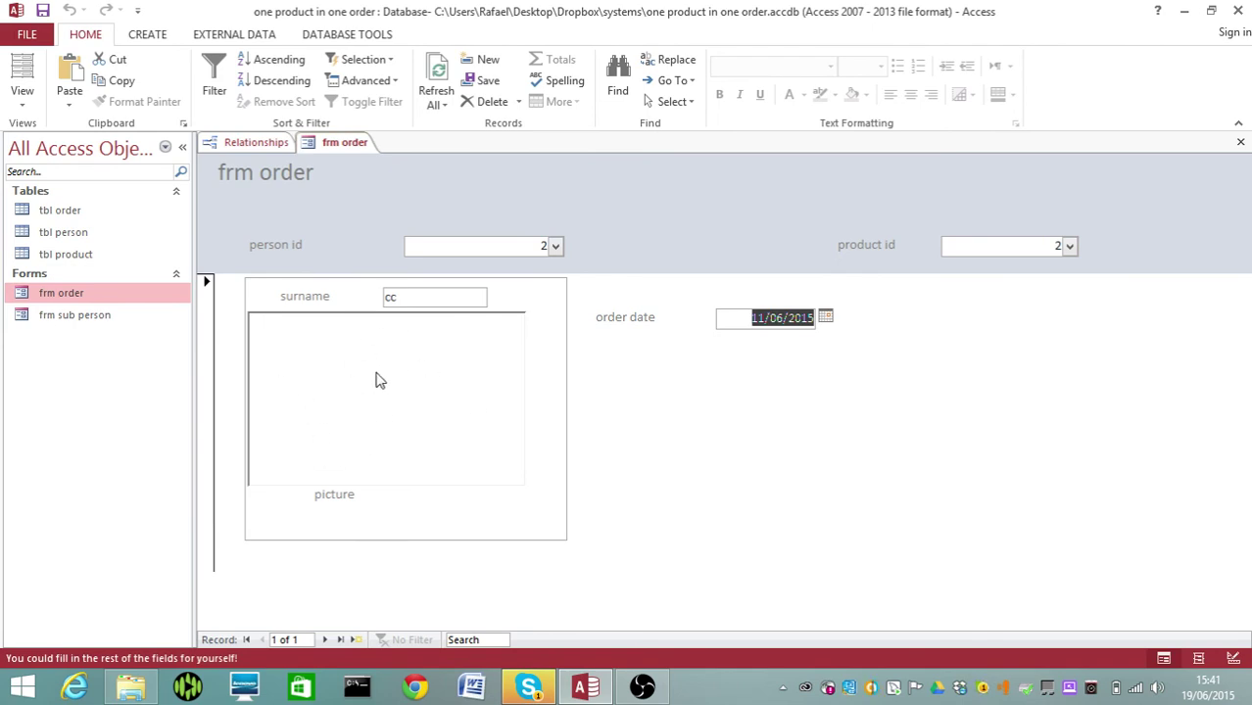
Step: Choose person id 1 for the order and move to the next field to test the person subform
left_click(556, 247)
left_click(543, 269)
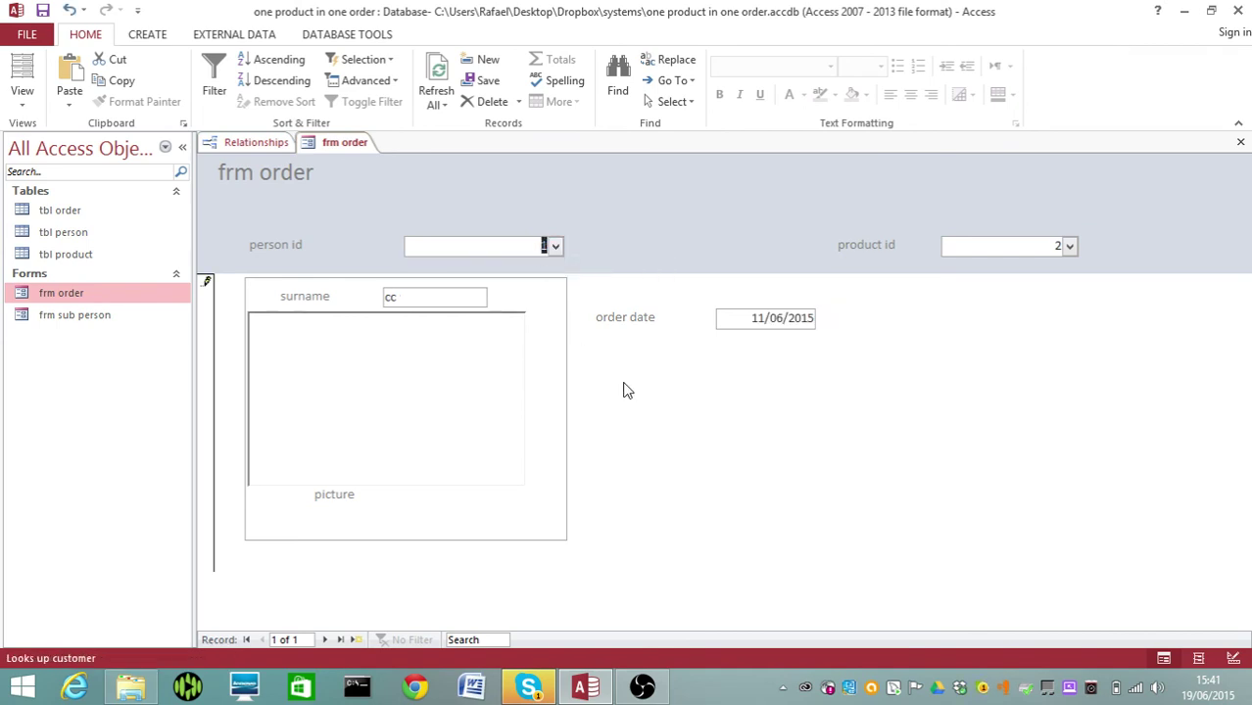
key("Tab")
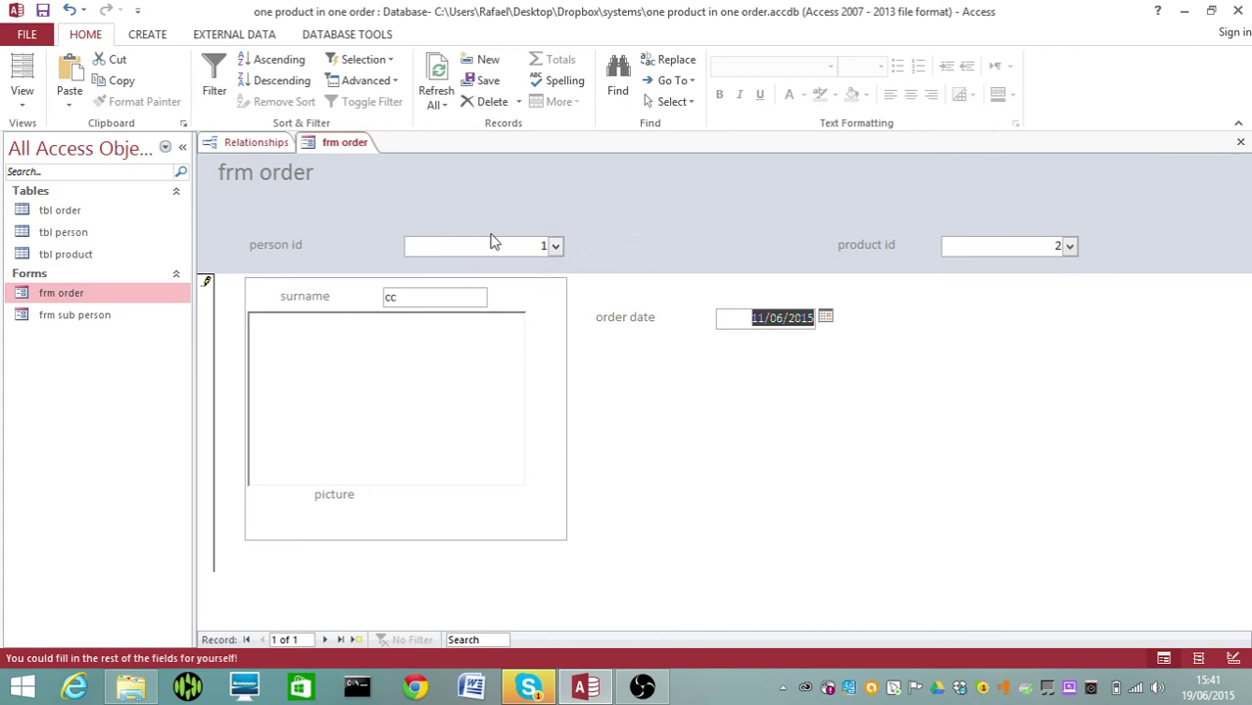
Step: Set the order's person id back to 2 and commit it by moving to the next record and back
left_click(556, 247)
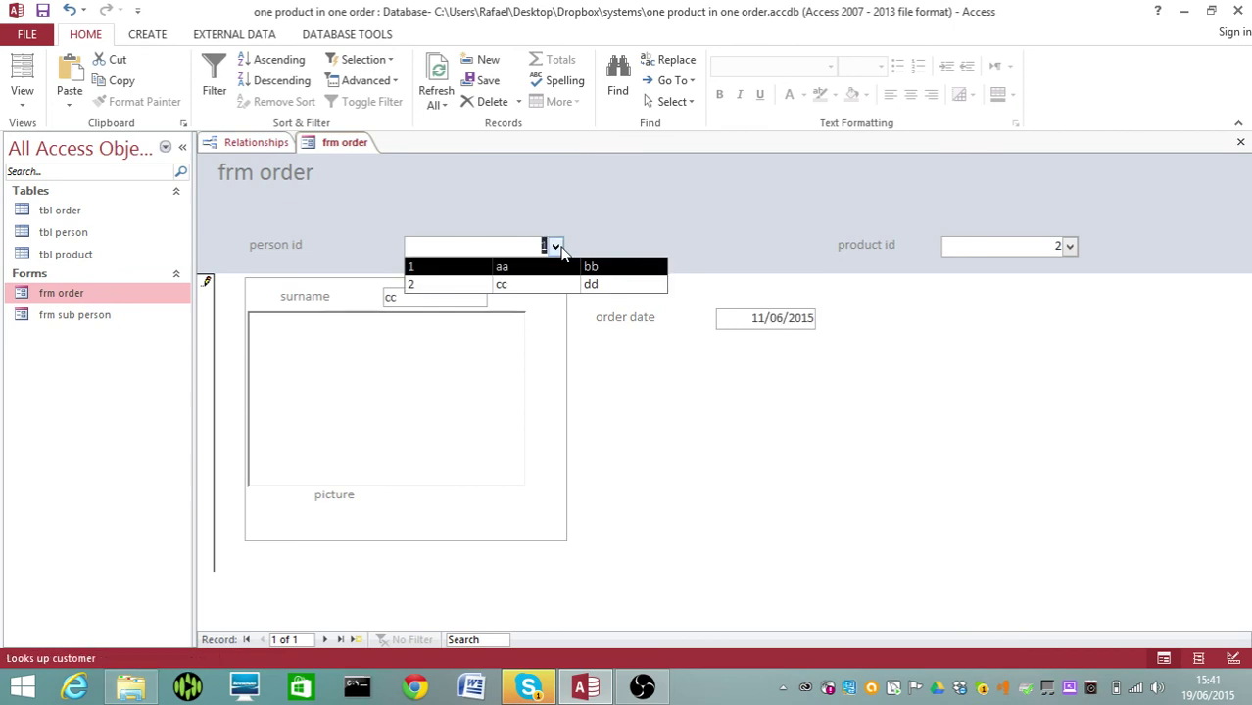
left_click(519, 285)
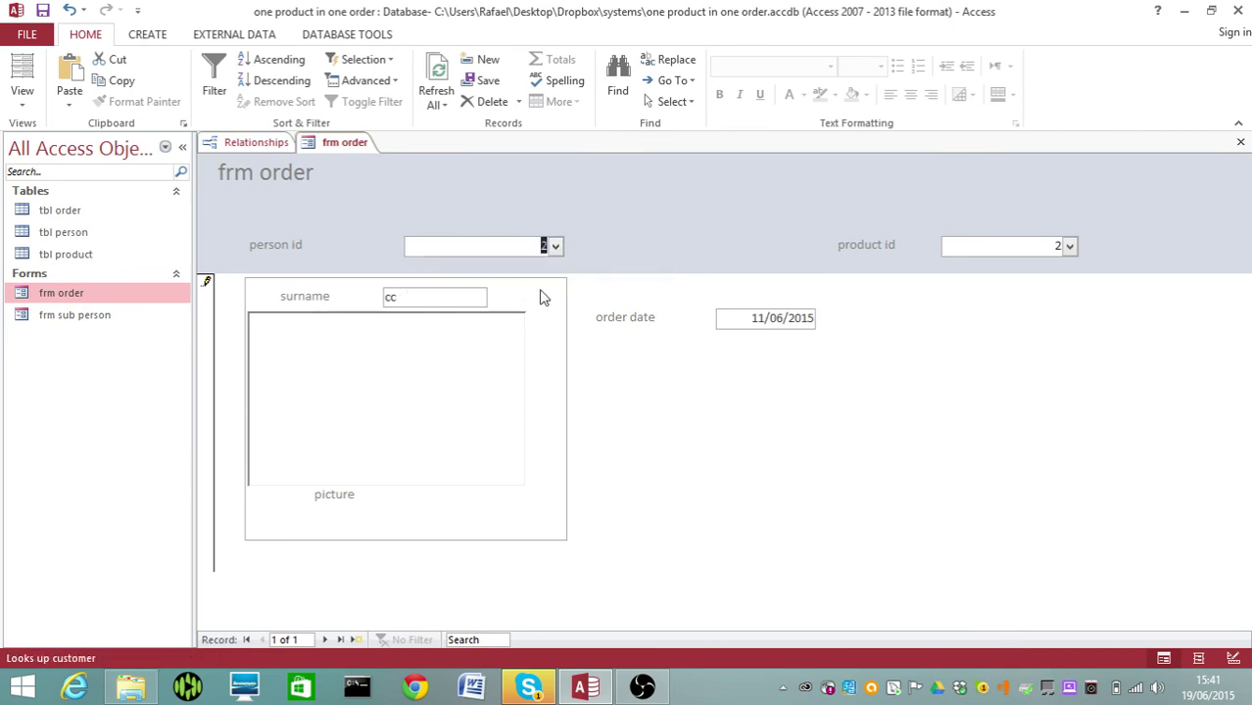
left_click(325, 641)
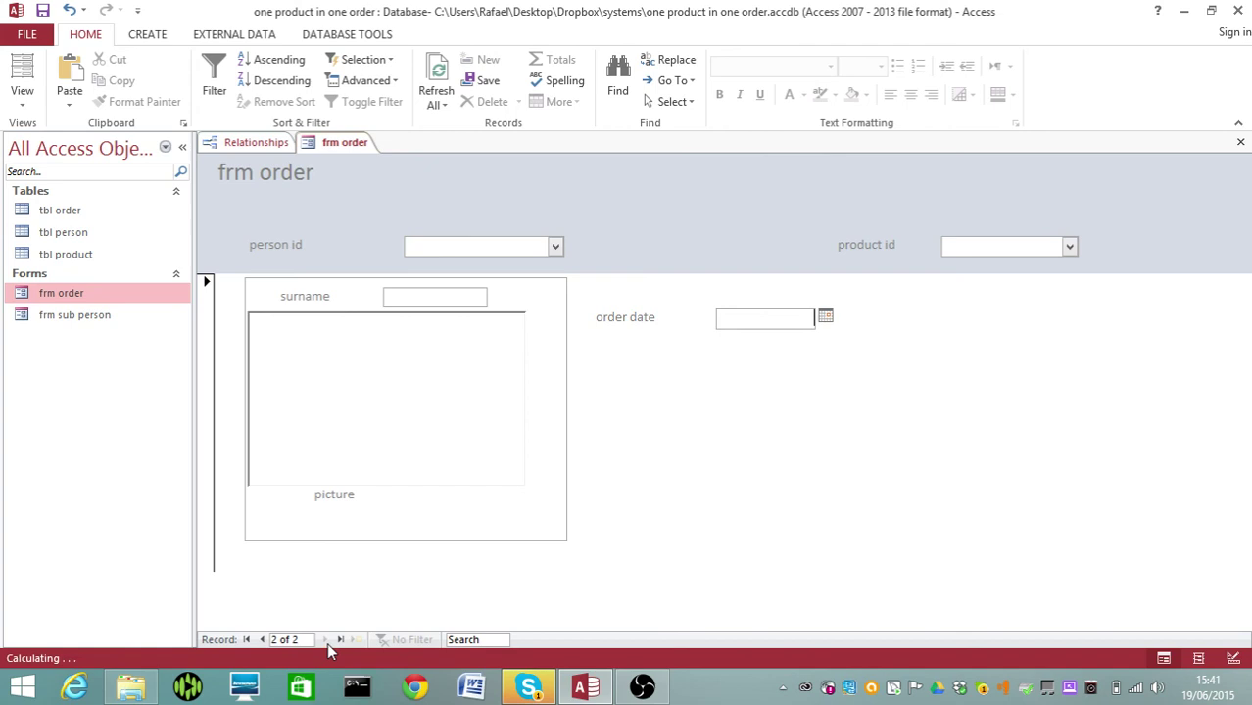
left_click(263, 640)
Step: Set the order's person id to 1 and commit the record so the person subform refreshes
left_click(555, 247)
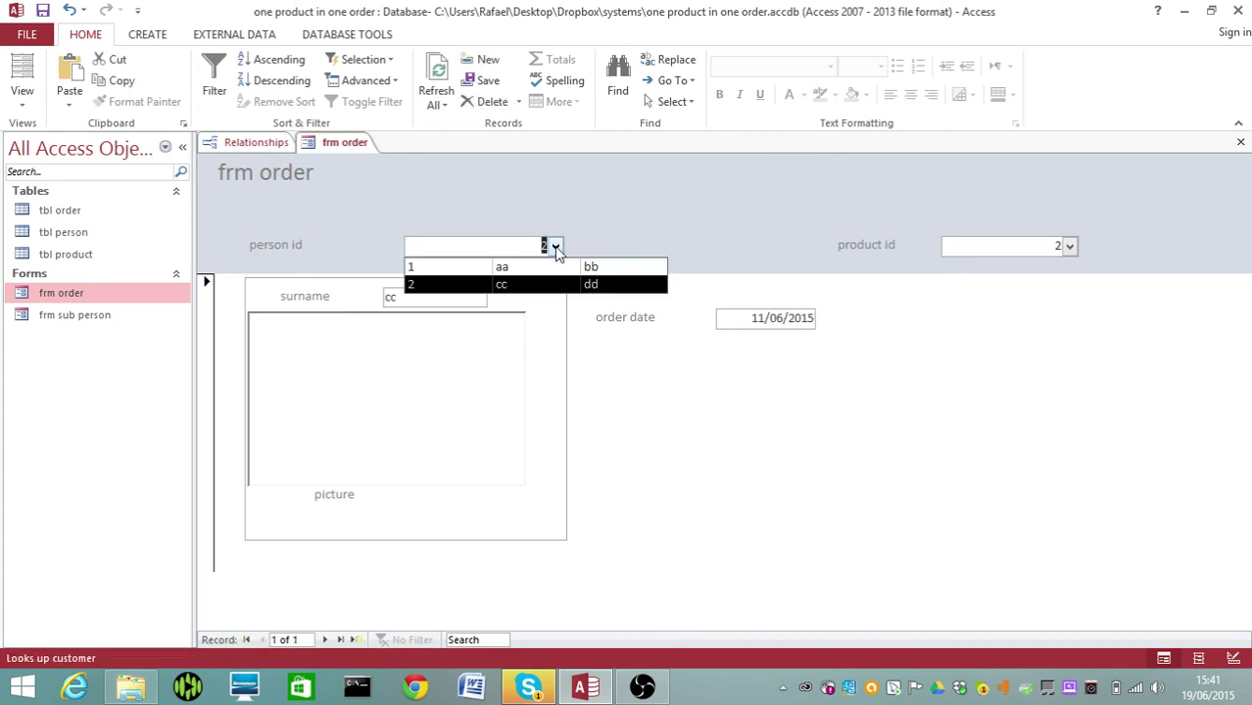
left_click(546, 273)
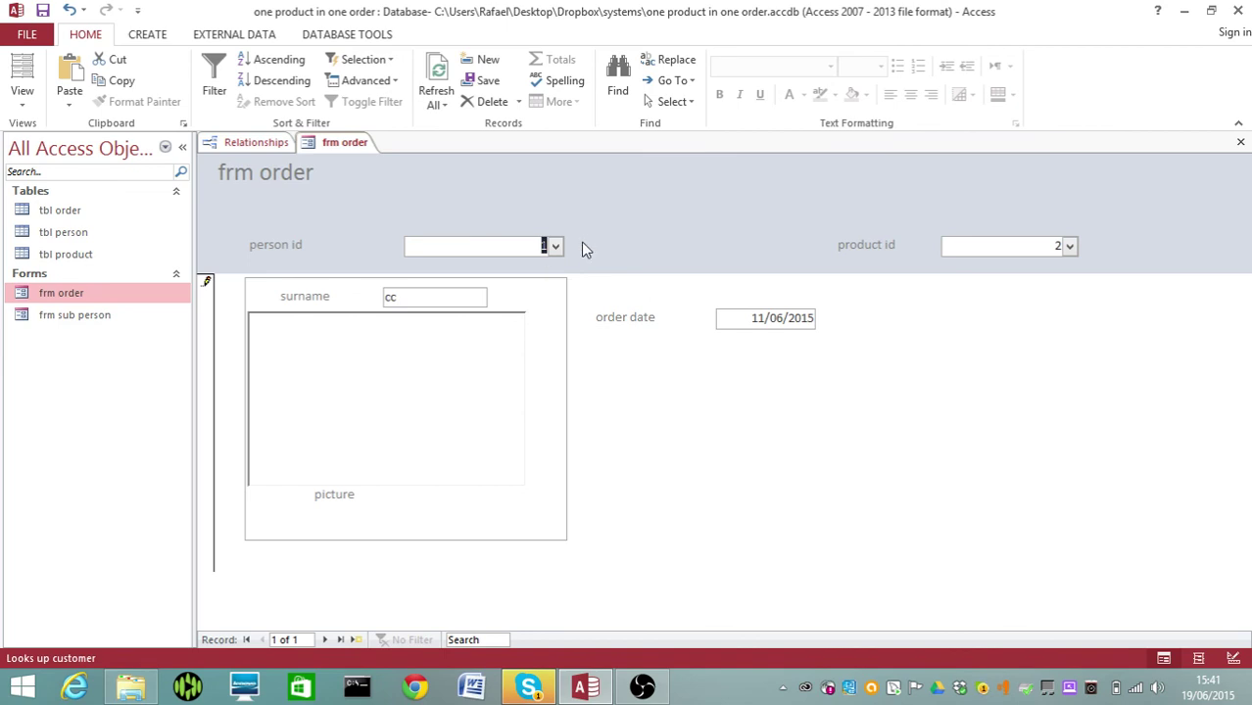
left_click(556, 247)
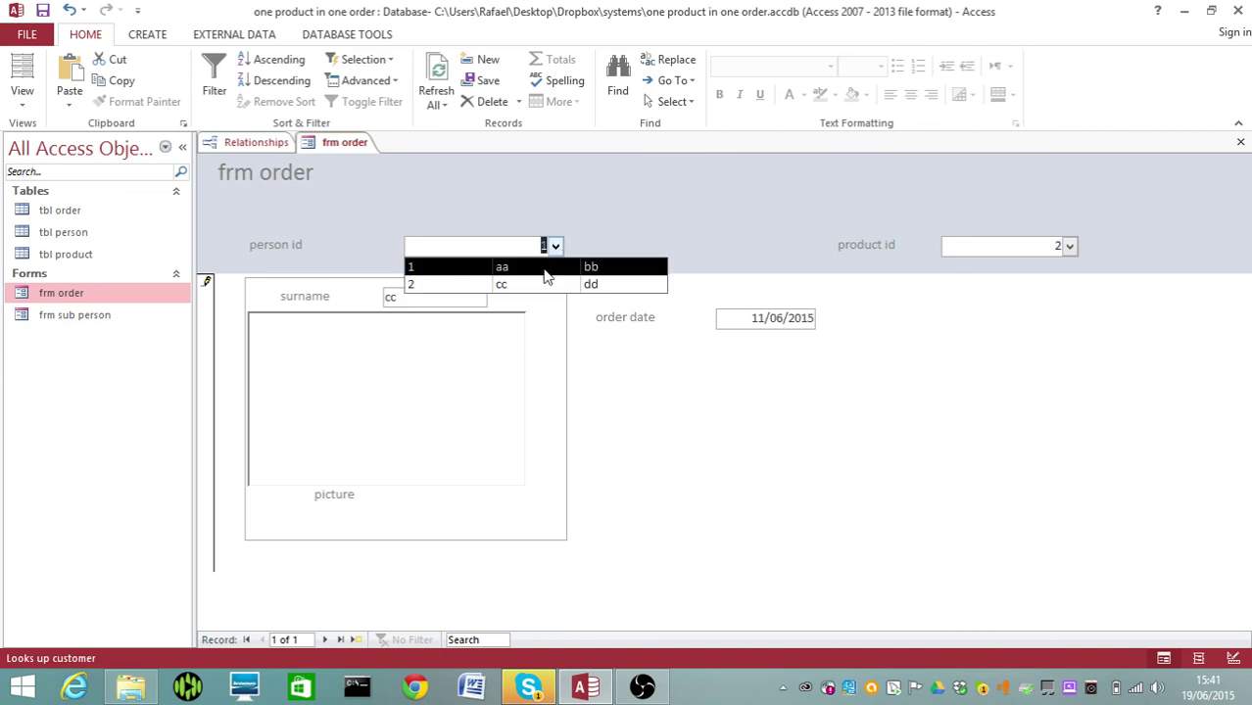
left_click(544, 267)
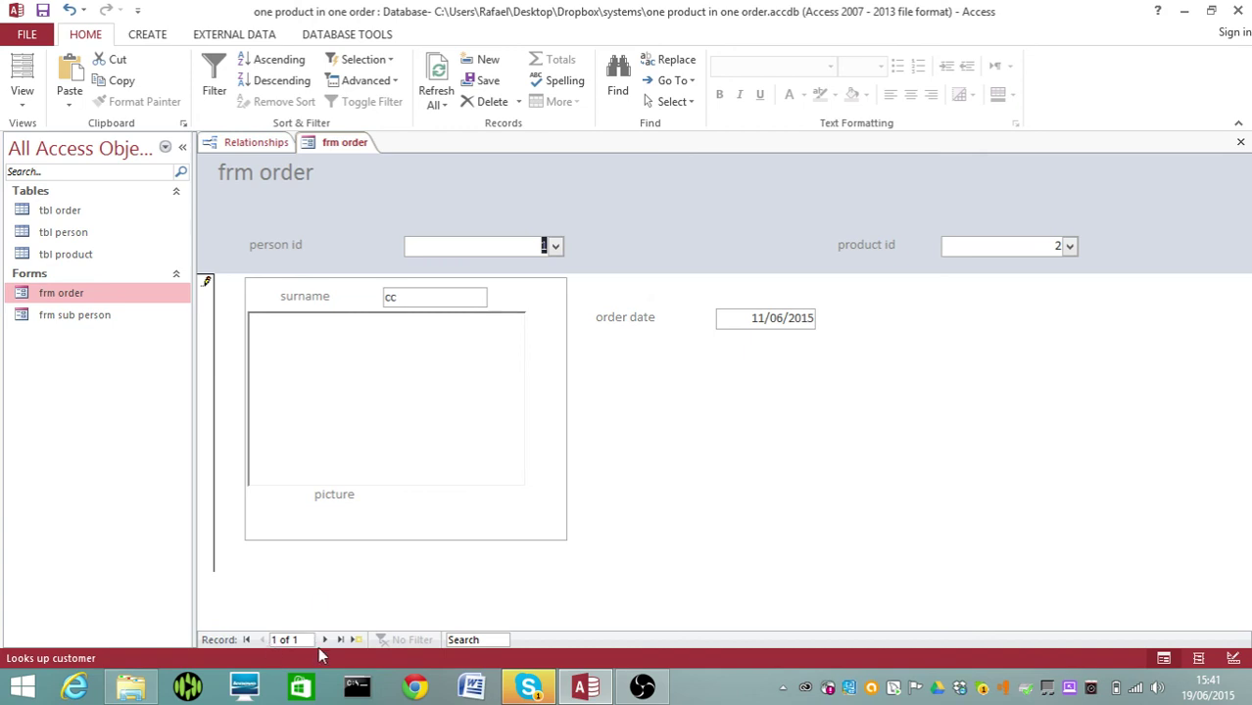
key("Tab")
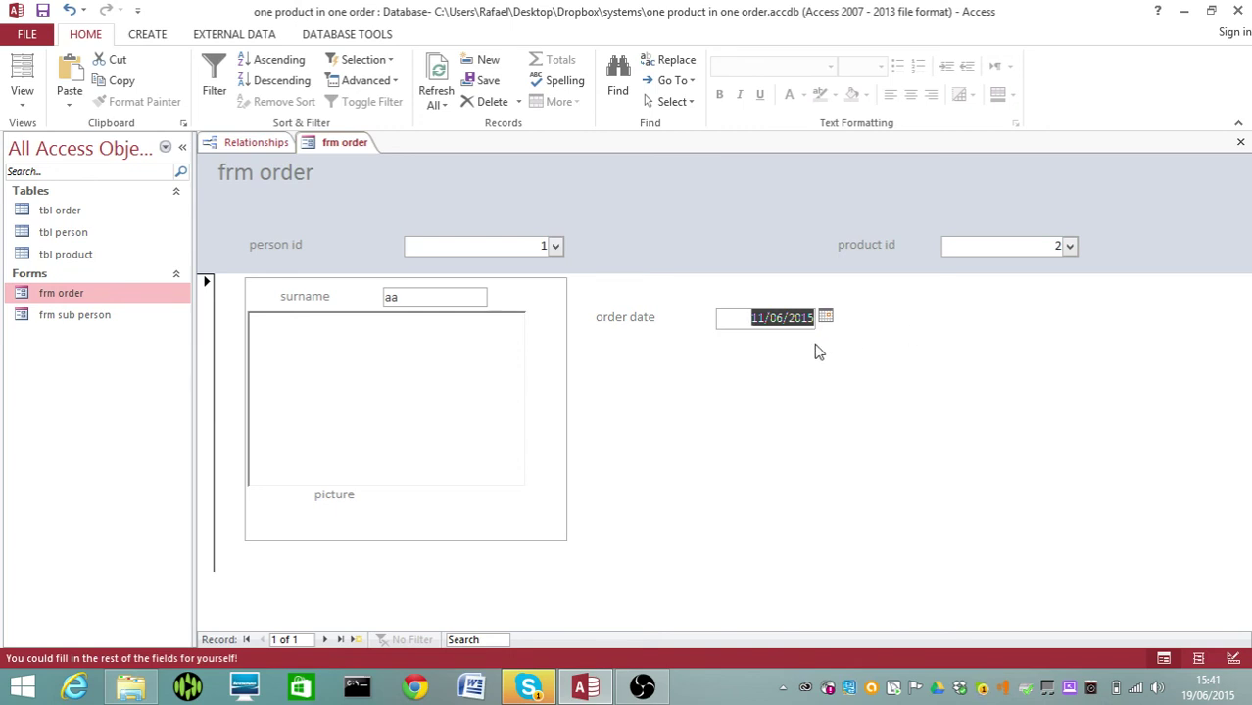
Step: Look through the person id choices without picking one, and set the order's product id to 1 (product a1)
left_click(555, 247)
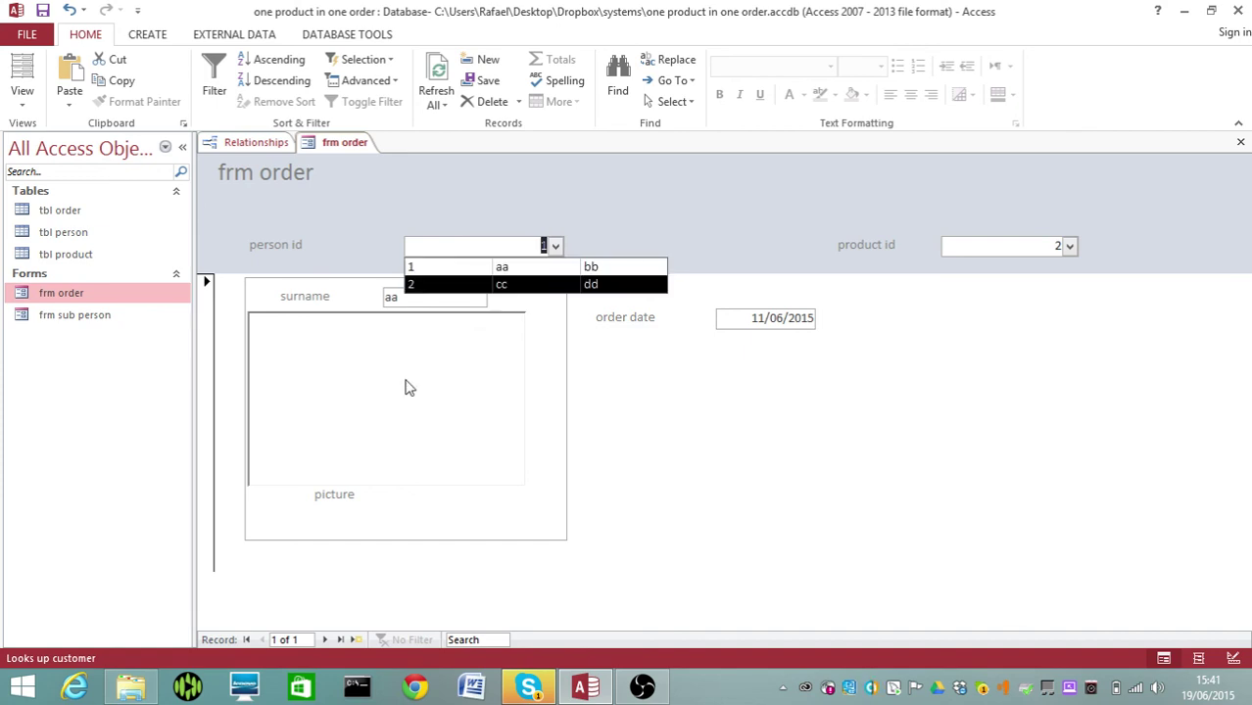
left_click(810, 211)
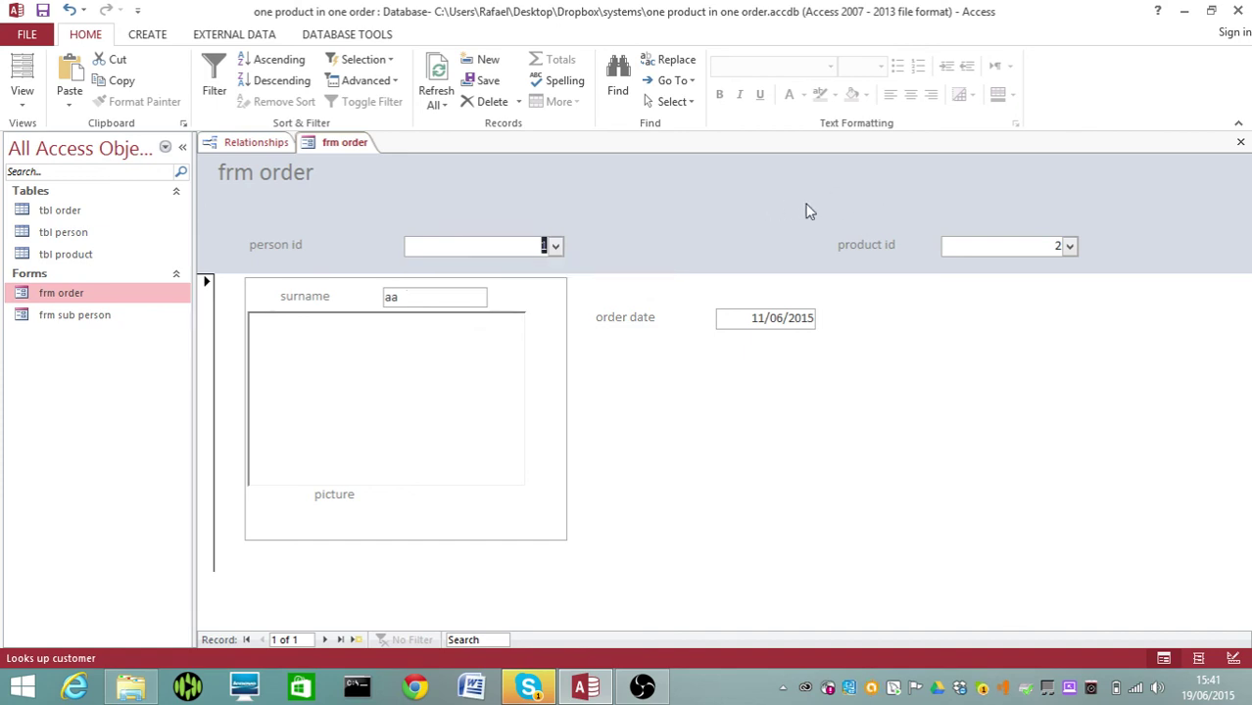
left_click(1069, 246)
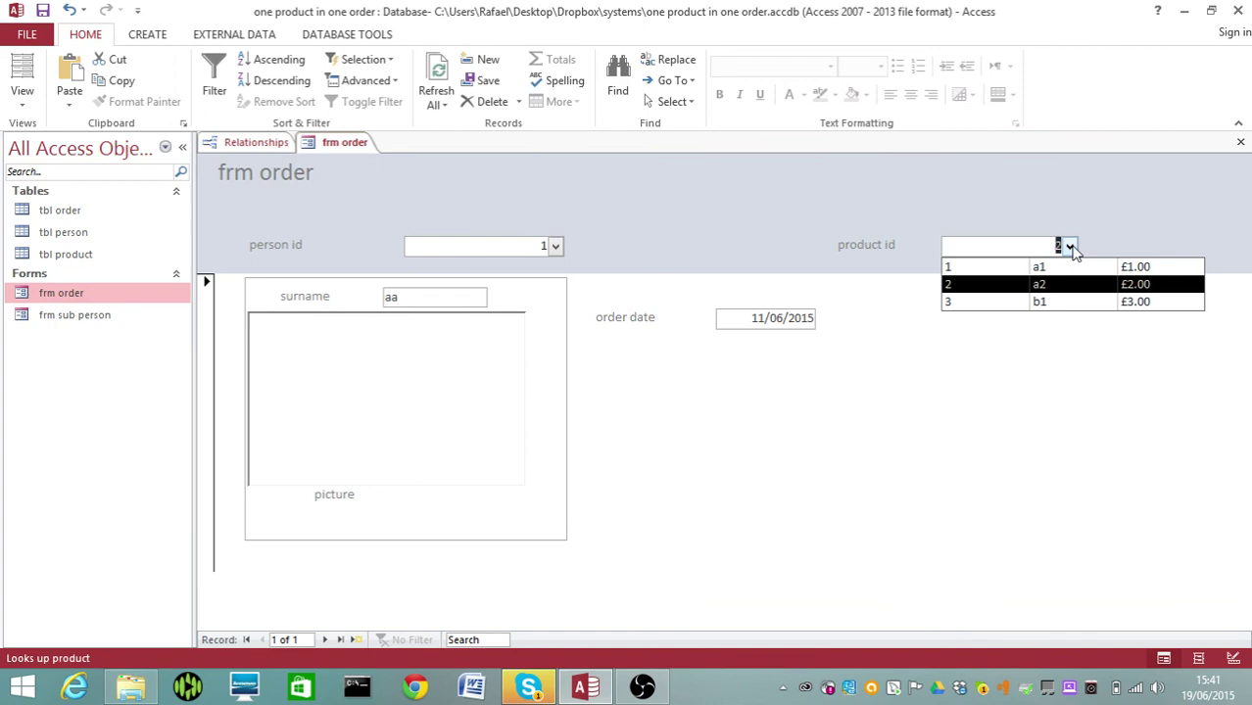
left_click(1073, 271)
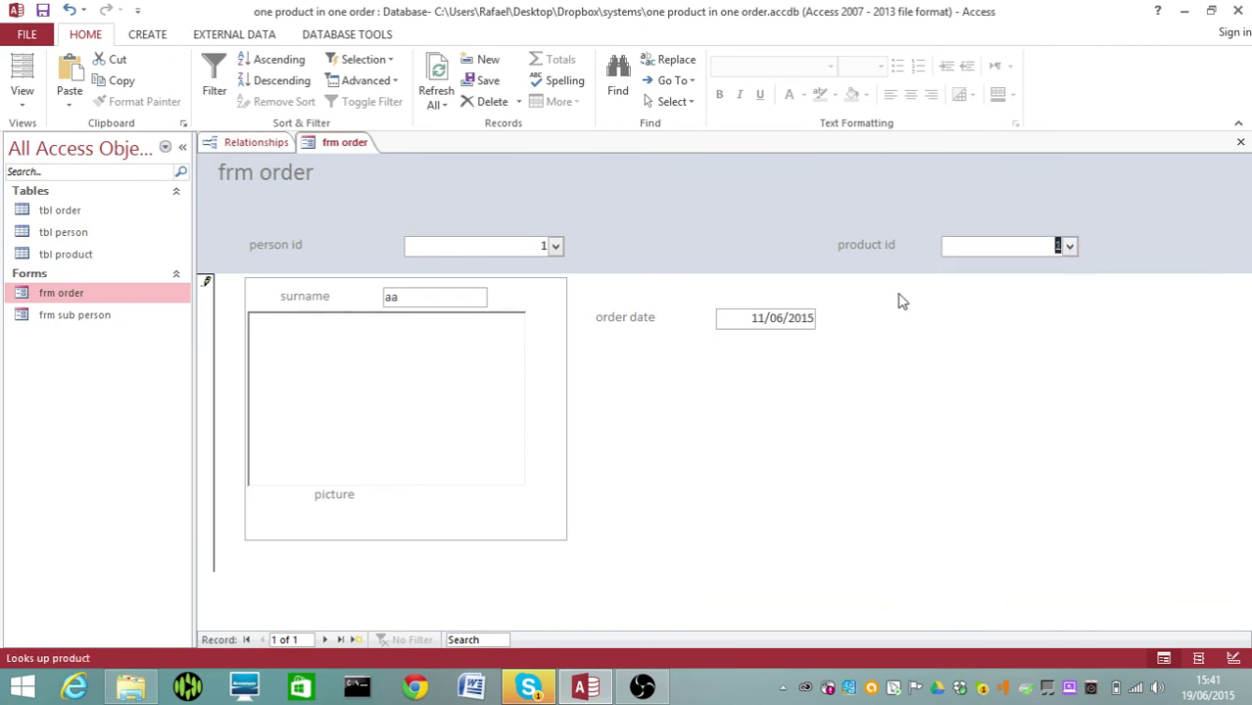